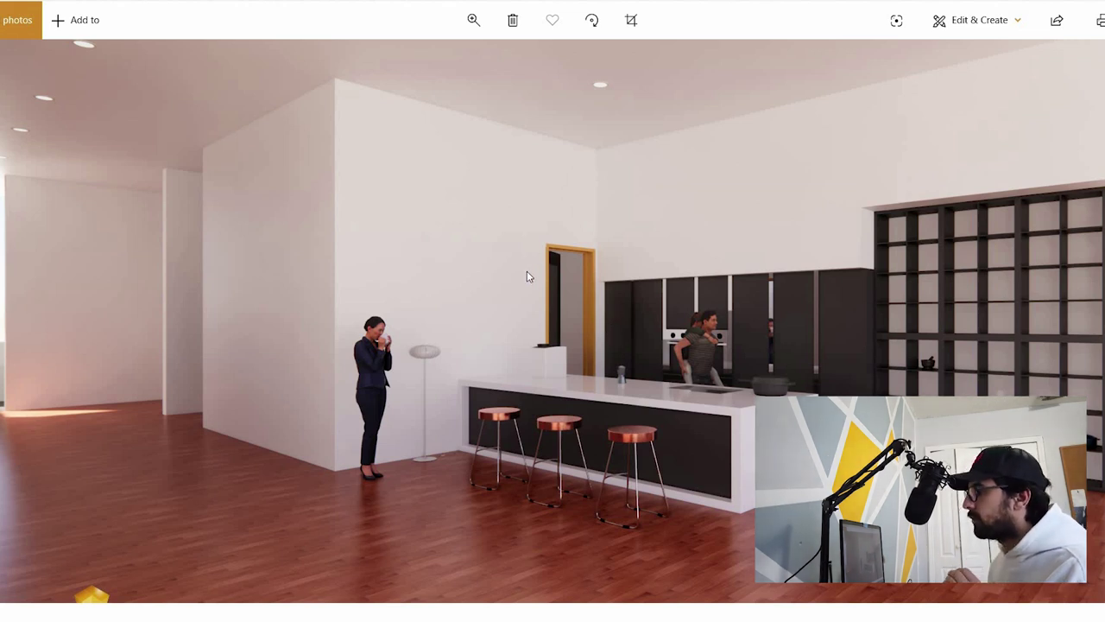
Step: Show the next kitchen render and inspect its cabinets, oven, wall art and figures up close, returning to the full image
{"action": "key", "text": "Right"}
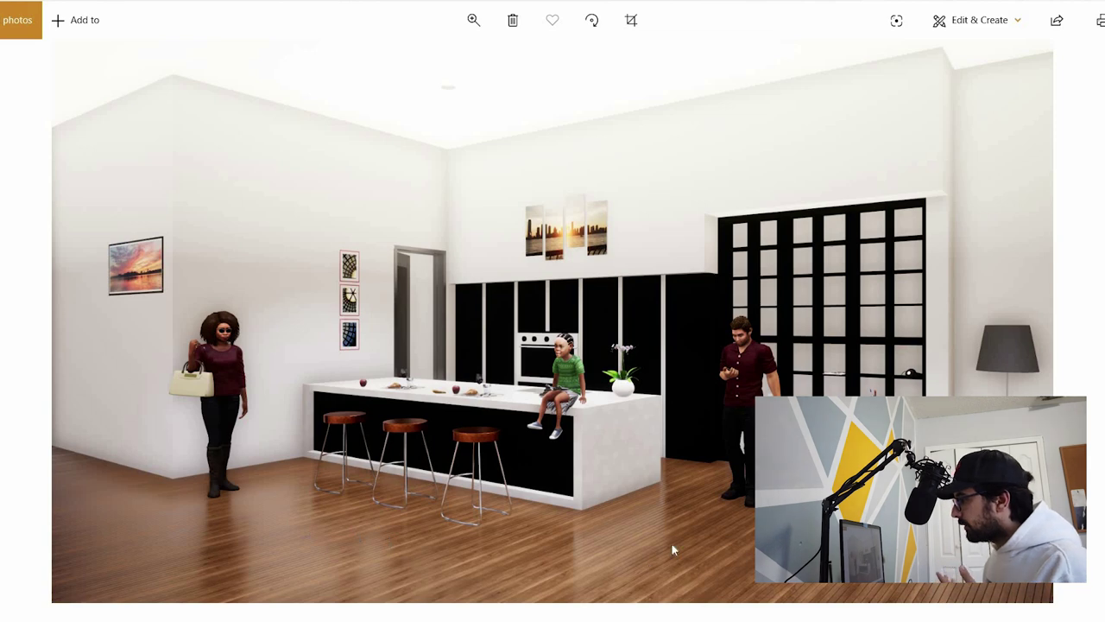
{"action": "left_click", "coordinate": [482, 19]}
{"action": "left_click_drag", "start_coordinate": [399, 60], "coordinate": [482, 59]}
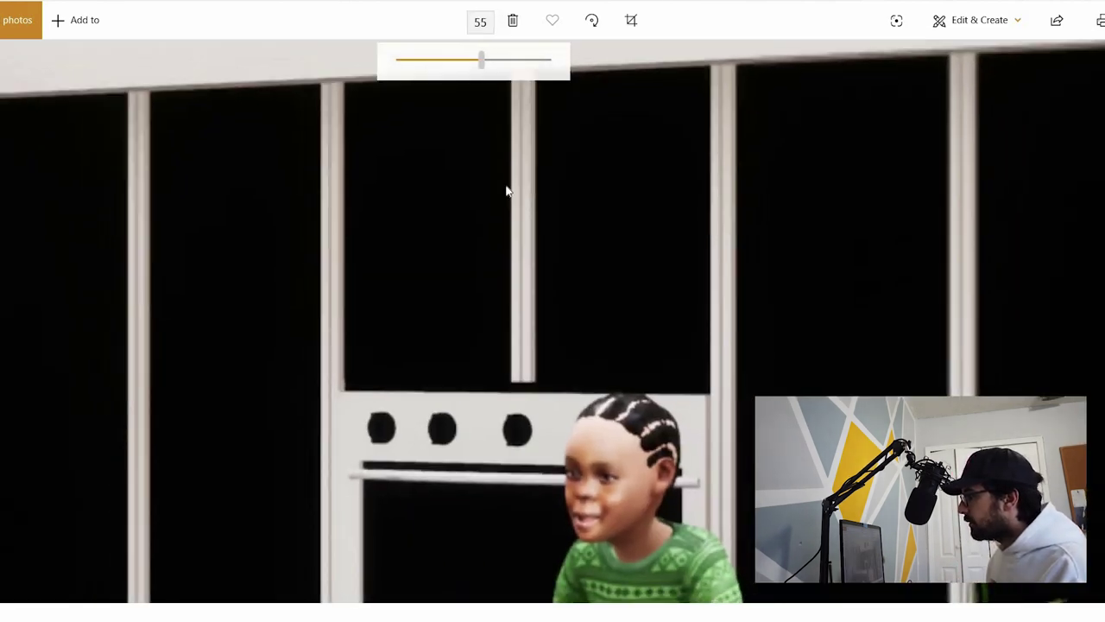
{"action": "left_click_drag", "start_coordinate": [506, 191], "coordinate": [429, 191]}
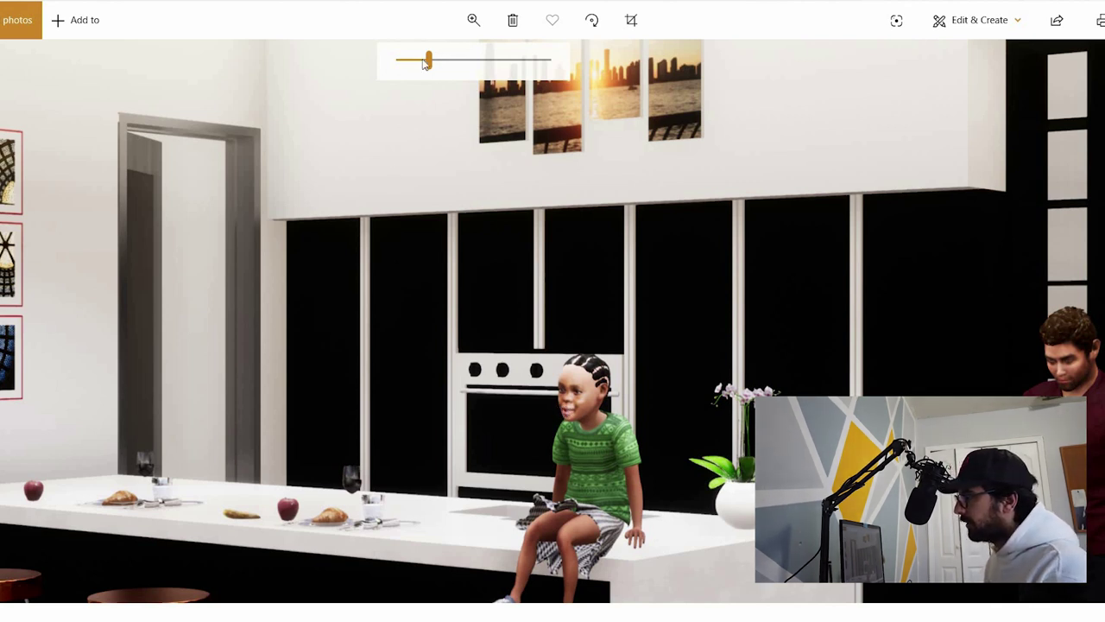
{"action": "left_click_drag", "start_coordinate": [414, 65], "coordinate": [197, 250]}
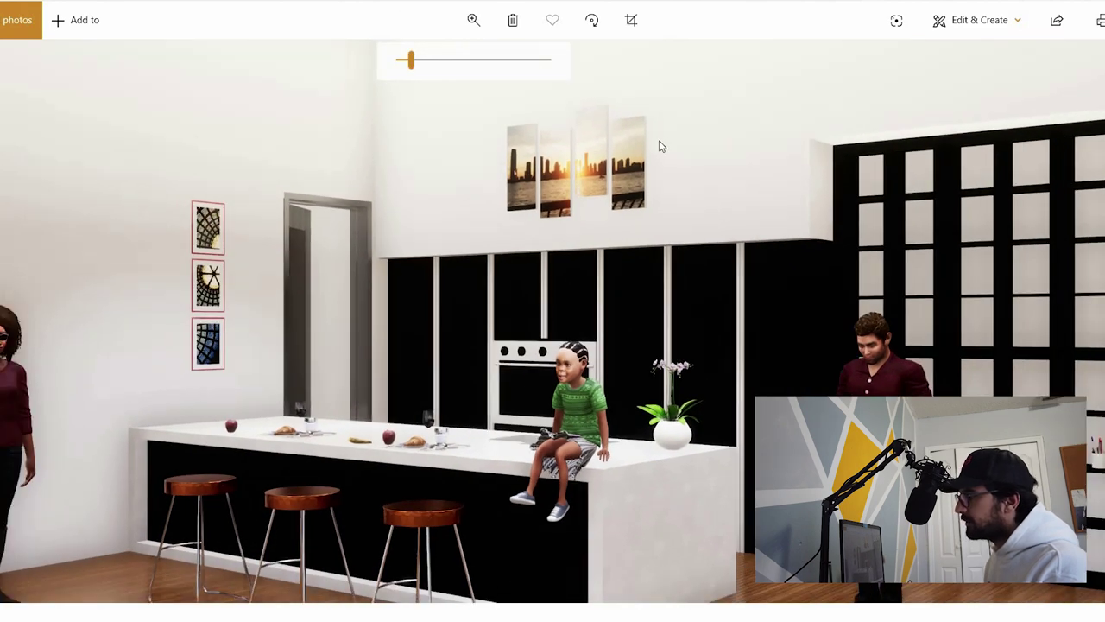
{"action": "left_click_drag", "start_coordinate": [414, 59], "coordinate": [400, 59]}
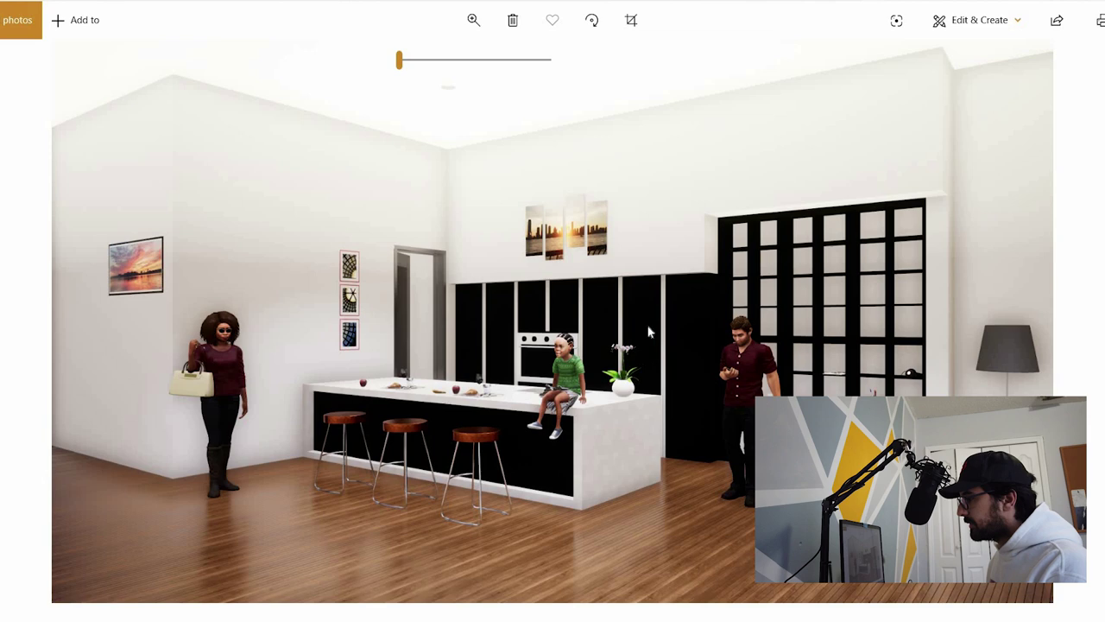
Step: Compare the Lumion kitchen render and the exterior house renders from Enscape, Twinmotion and Lumion one after another
{"action": "key", "text": "Right"}
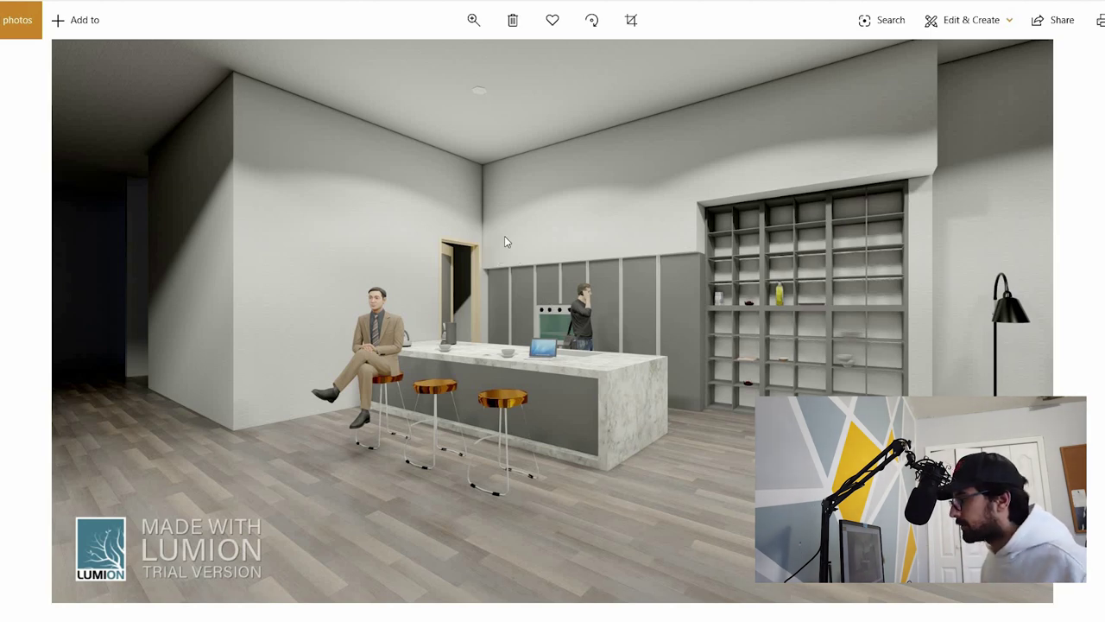
{"action": "key", "text": "Right"}
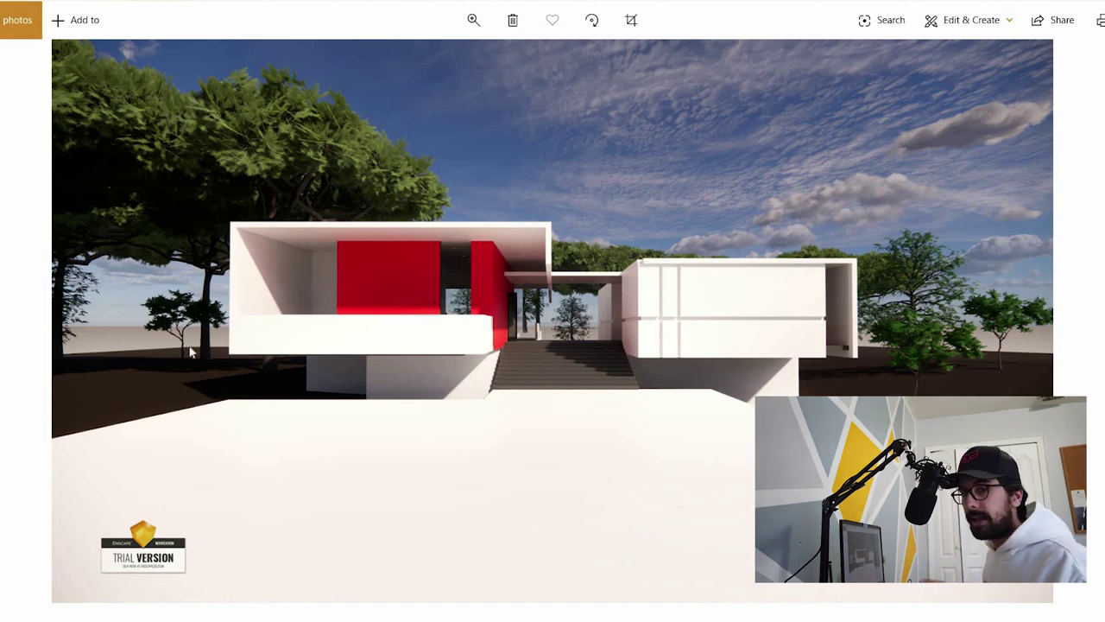
{"action": "key", "text": "Right"}
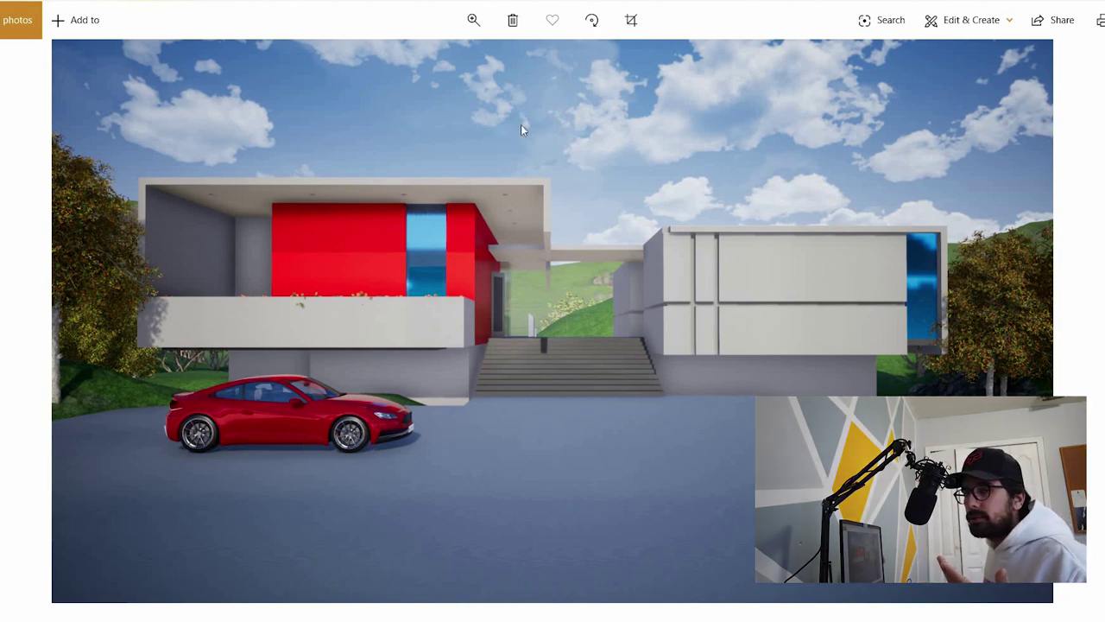
{"action": "key", "text": "Right"}
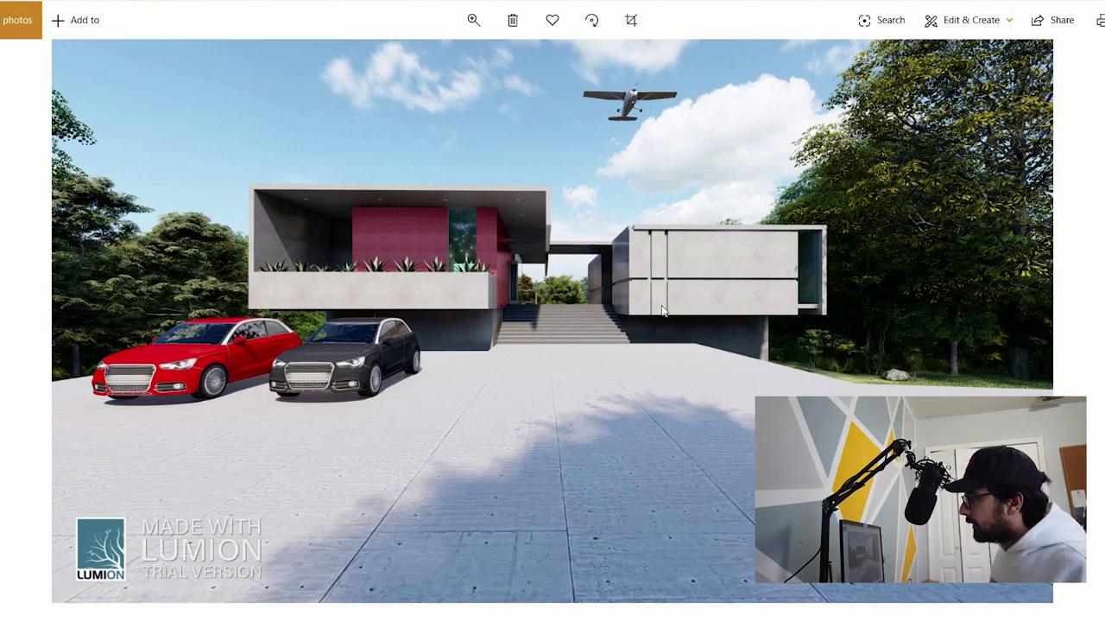
{"action": "key", "text": "Right"}
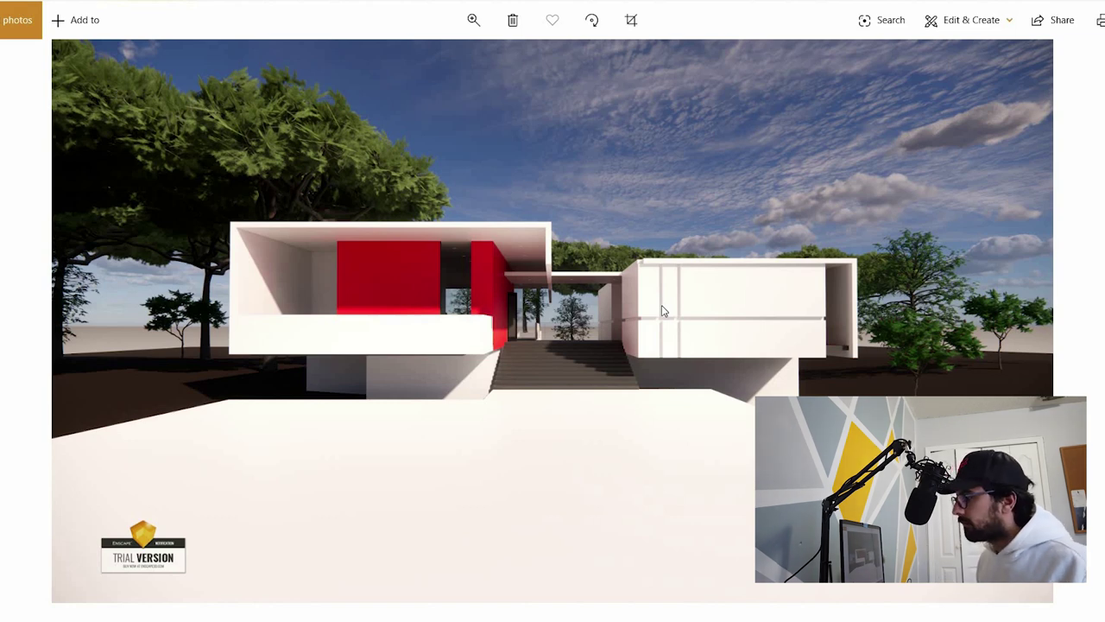
{"action": "key", "text": "Right"}
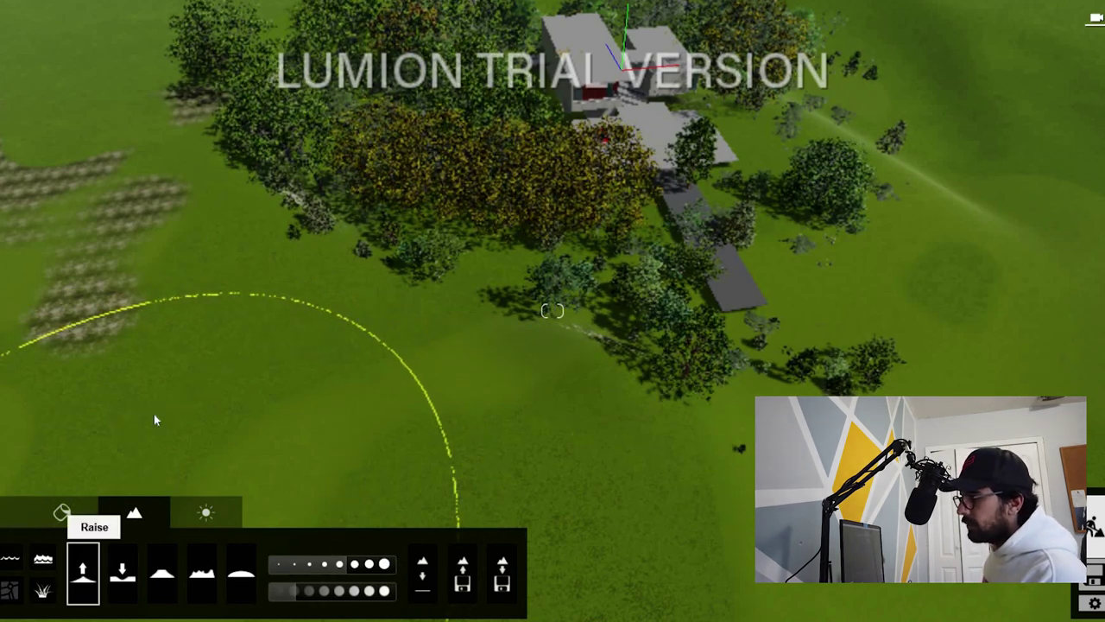
Step: In Lumion, raise the terrain into a steep hill beside the trees, increasing the brush speed for a stronger effect
{"action": "mouse_move", "coordinate": [173, 346]}
{"action": "left_mouse_down"}
{"action": "mouse_move", "coordinate": [181, 185]}
{"action": "mouse_move", "coordinate": [154, 151]}
{"action": "left_mouse_up"}
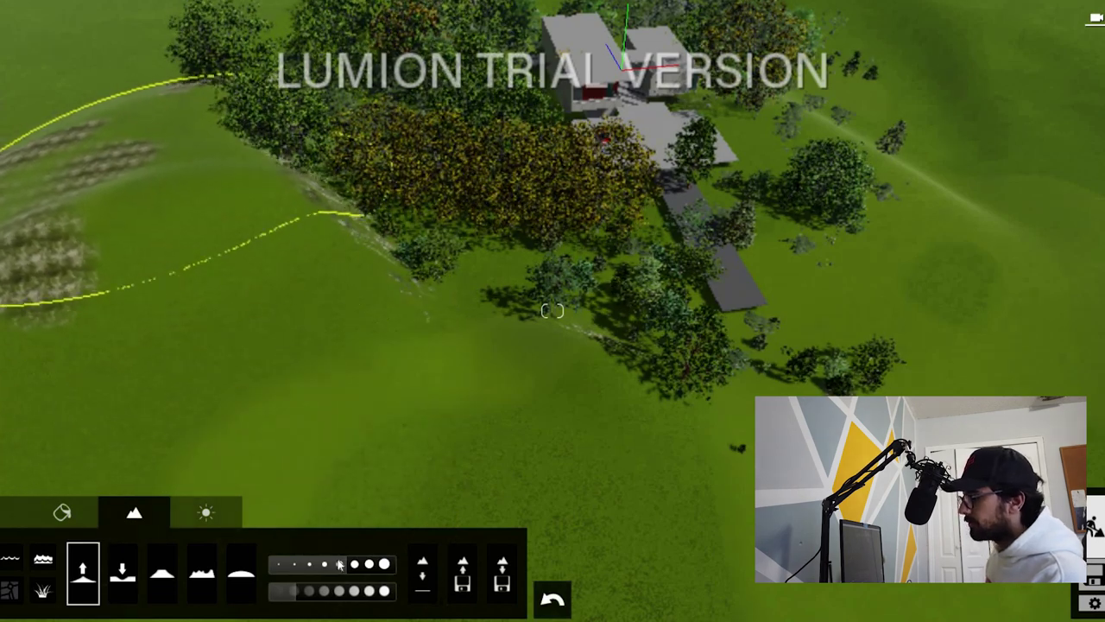
{"action": "left_click_drag", "start_coordinate": [296, 594], "coordinate": [341, 594]}
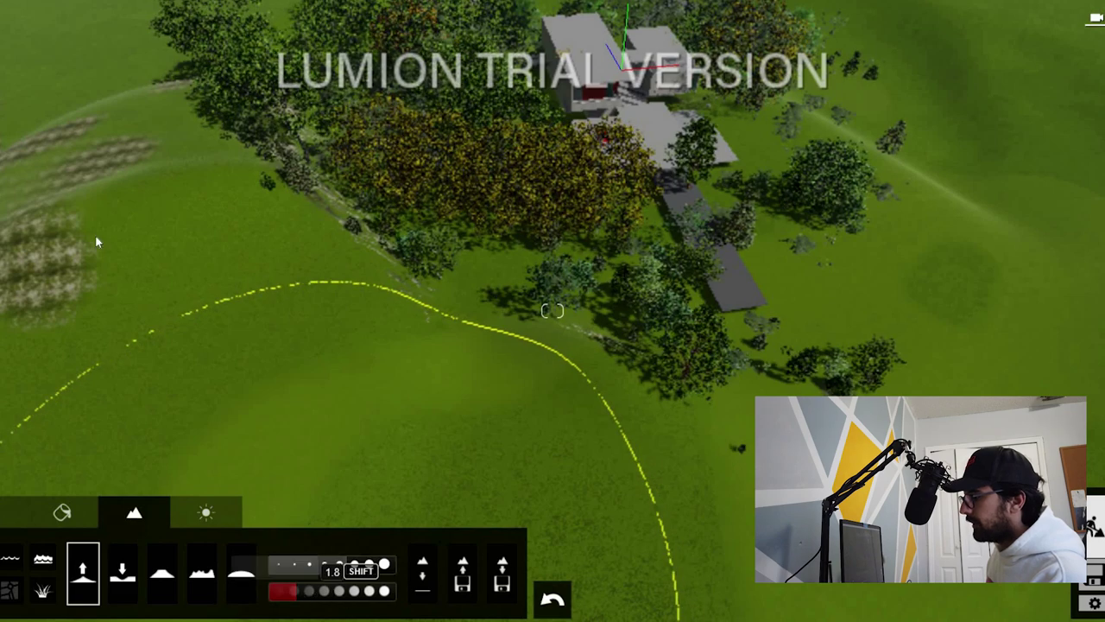
{"action": "left_click_drag", "start_coordinate": [94, 103], "coordinate": [130, 190]}
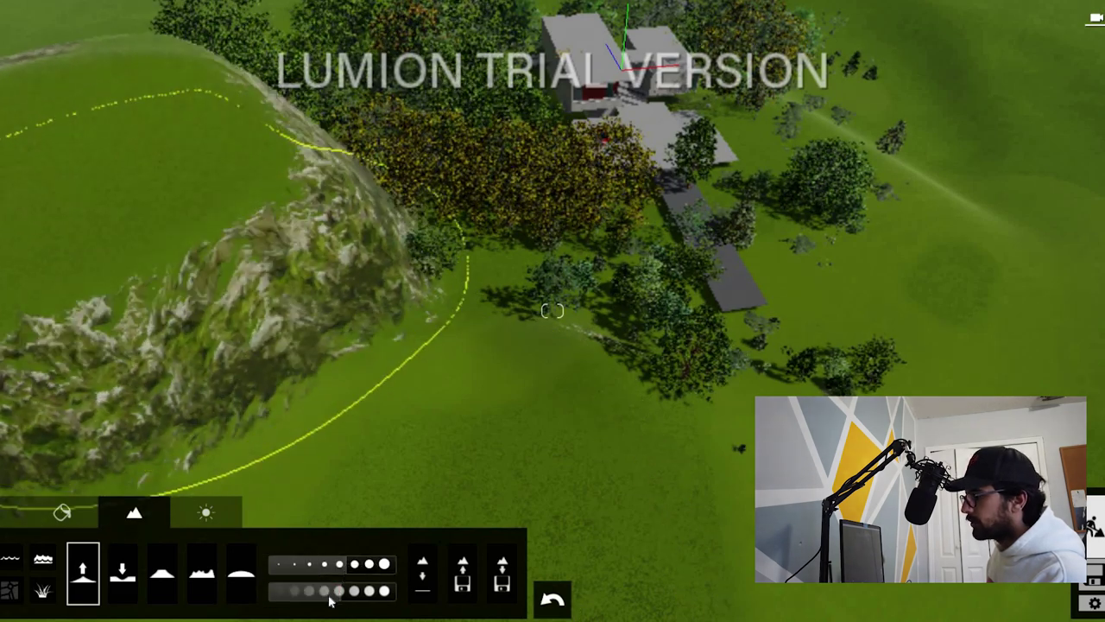
Step: Lower the brush speed to 1.5 and flatten the terrain along the edge of the raised hill
{"action": "left_click", "coordinate": [285, 588]}
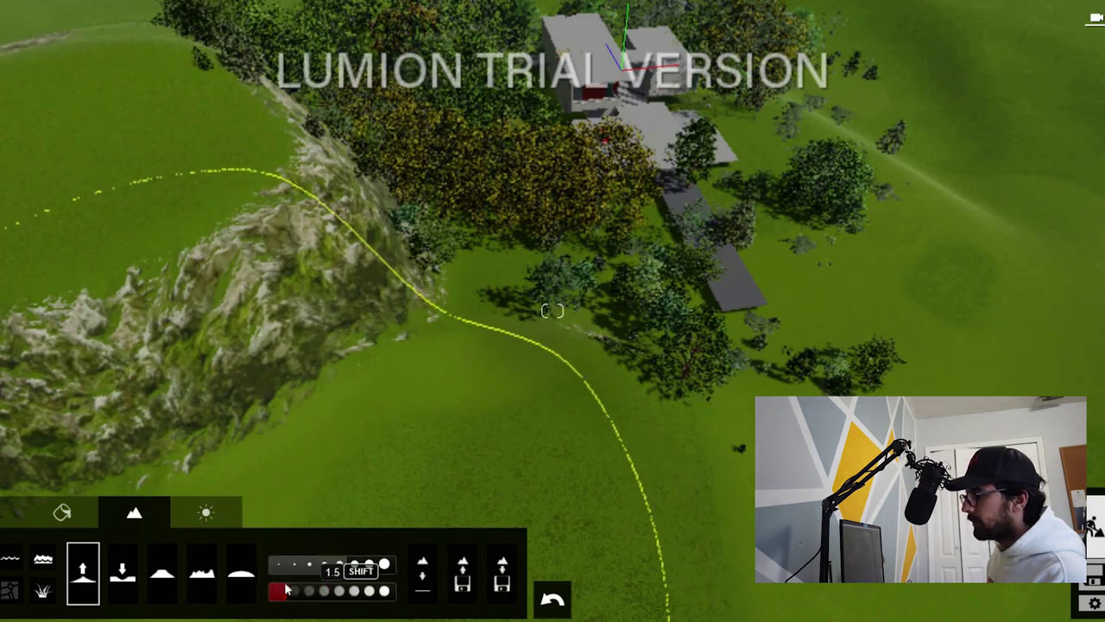
{"action": "left_click", "coordinate": [161, 572]}
{"action": "mouse_move", "coordinate": [263, 222]}
{"action": "left_mouse_down"}
{"action": "mouse_move", "coordinate": [316, 226]}
{"action": "mouse_move", "coordinate": [314, 193]}
{"action": "mouse_move", "coordinate": [267, 171]}
{"action": "mouse_move", "coordinate": [378, 188]}
{"action": "mouse_move", "coordinate": [284, 231]}
{"action": "mouse_move", "coordinate": [227, 189]}
{"action": "mouse_move", "coordinate": [359, 203]}
{"action": "left_mouse_up"}
Step: Raise the ground around the end of the driveway on the other side of the house
{"action": "mouse_move", "coordinate": [359, 204]}
{"action": "right_mouse_down"}
{"action": "mouse_move", "coordinate": [414, 208]}
{"action": "mouse_move", "coordinate": [553, 165]}
{"action": "mouse_move", "coordinate": [579, 138]}
{"action": "right_mouse_up"}
{"action": "key", "text": "w"}
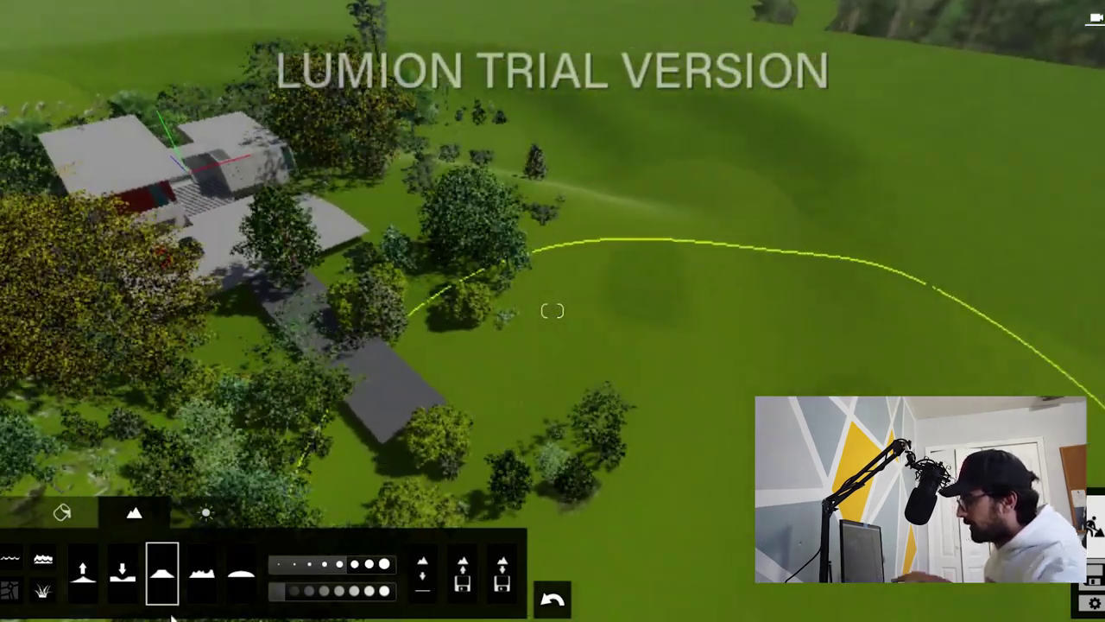
{"action": "left_click", "coordinate": [83, 572]}
{"action": "left_click_drag", "start_coordinate": [635, 406], "coordinate": [635, 410]}
{"action": "key", "text": "ctrl+z"}
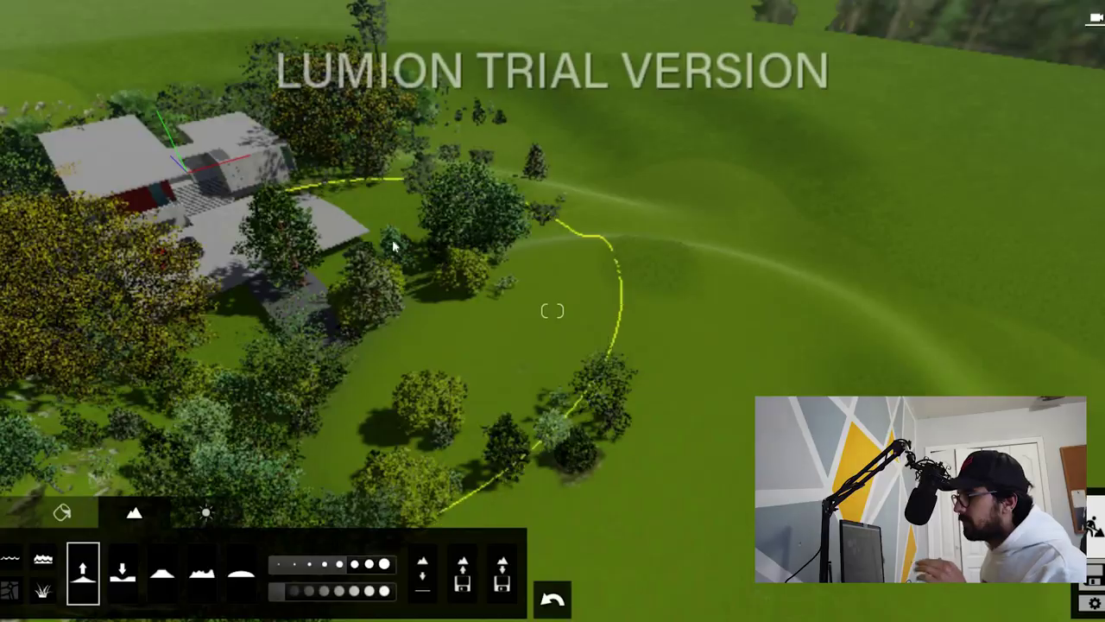
{"action": "right_click_drag", "start_coordinate": [553, 311], "coordinate": [448, 260]}
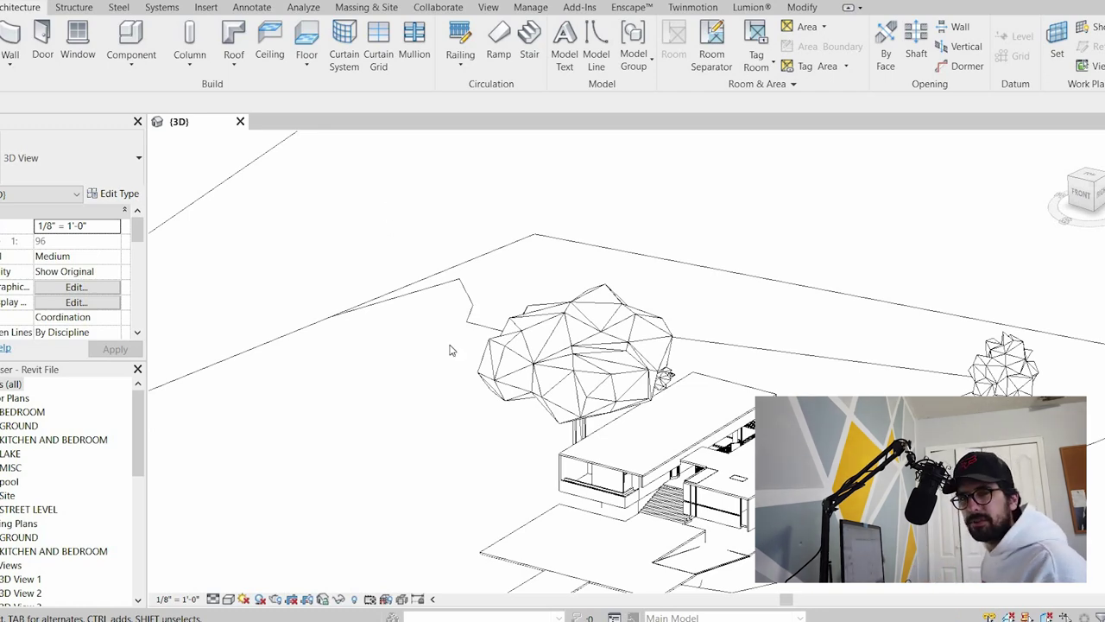
Step: In Revit, select the topography surface surrounding the house in the 3D view
{"action": "scroll", "coordinate": [507, 287], "scroll_direction": "down", "scroll_amount": 6}
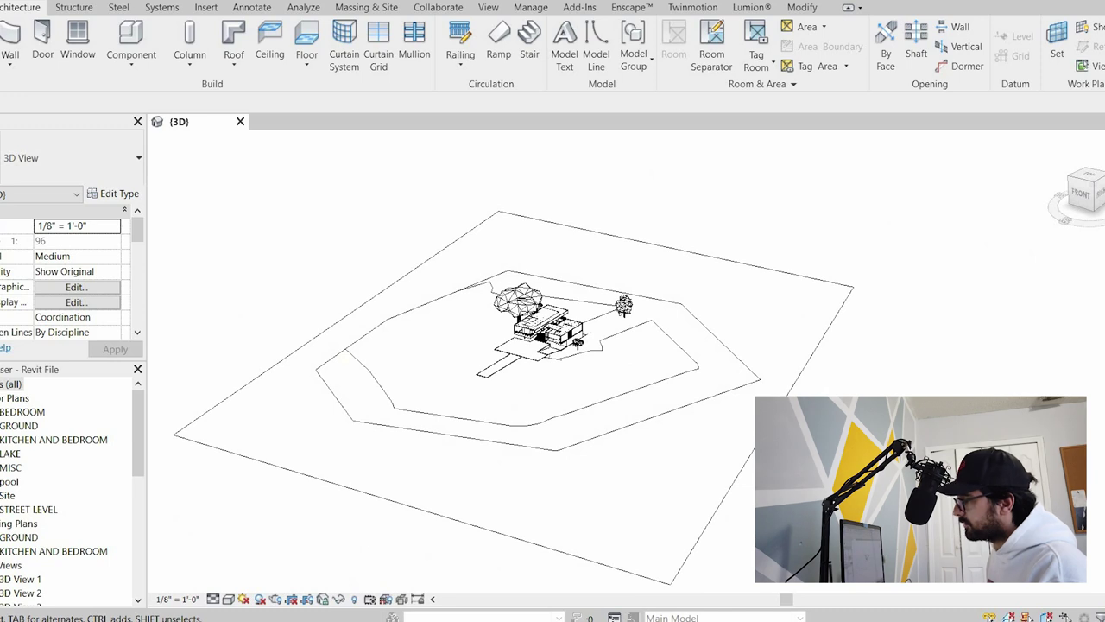
{"action": "left_click", "coordinate": [534, 380]}
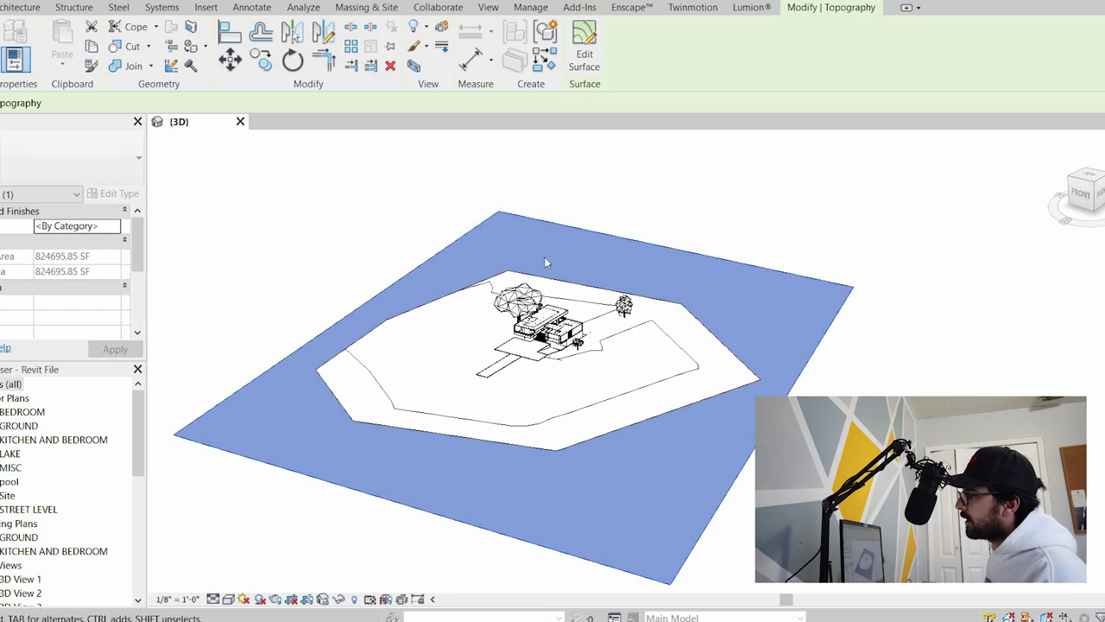
{"action": "scroll", "coordinate": [557, 393], "scroll_direction": "up", "scroll_amount": 2}
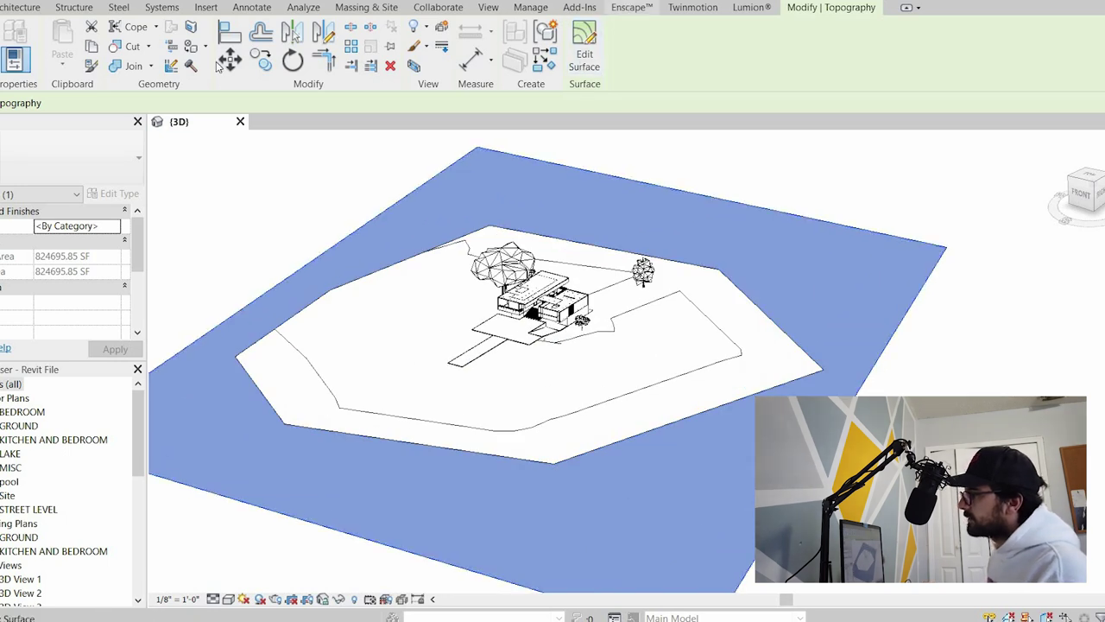
{"action": "scroll", "coordinate": [225, 60], "scroll_direction": "up", "scroll_amount": 3}
Step: Open the Enscape Asset Library, filter the assets by the tree tag and pick Tree 14 for placement
{"action": "left_click", "coordinate": [328, 54]}
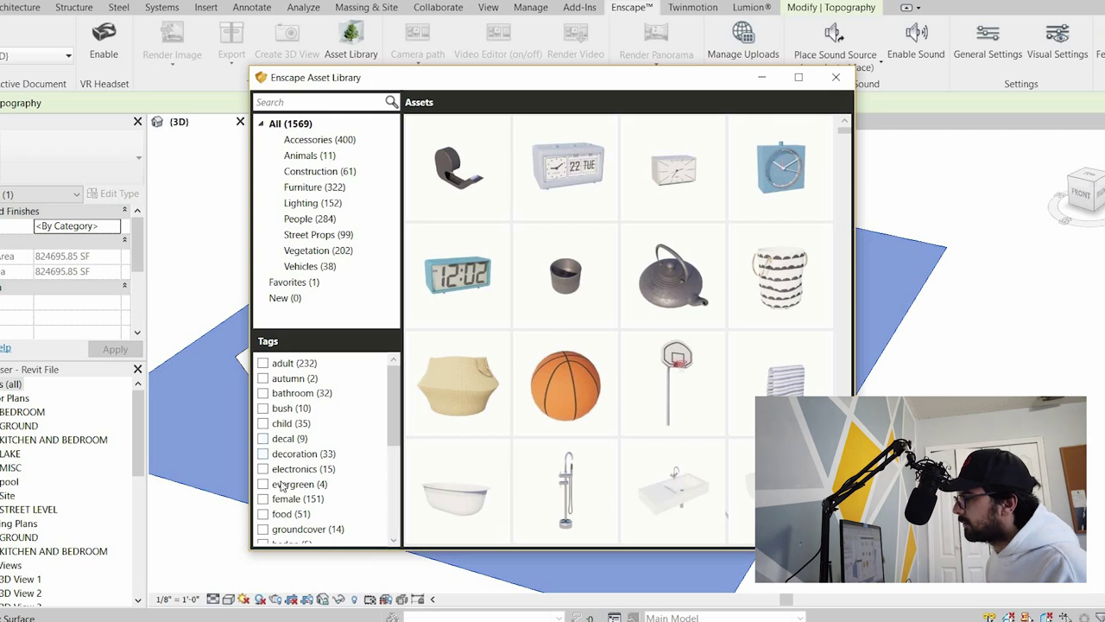
{"action": "scroll", "coordinate": [288, 489], "scroll_direction": "down", "scroll_amount": 5}
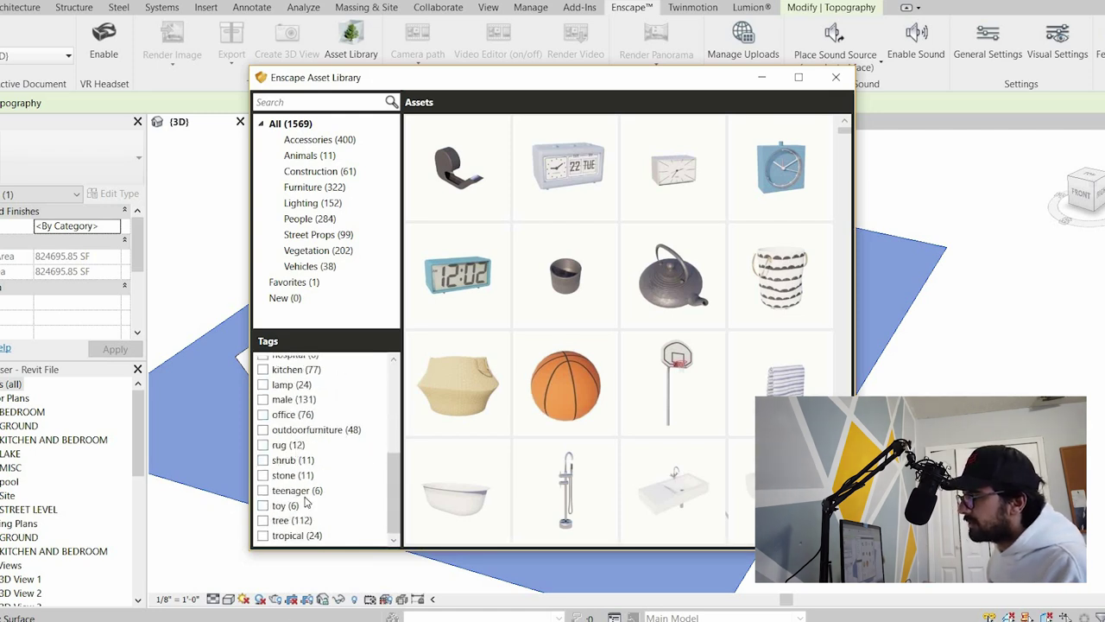
{"action": "left_click", "coordinate": [271, 521]}
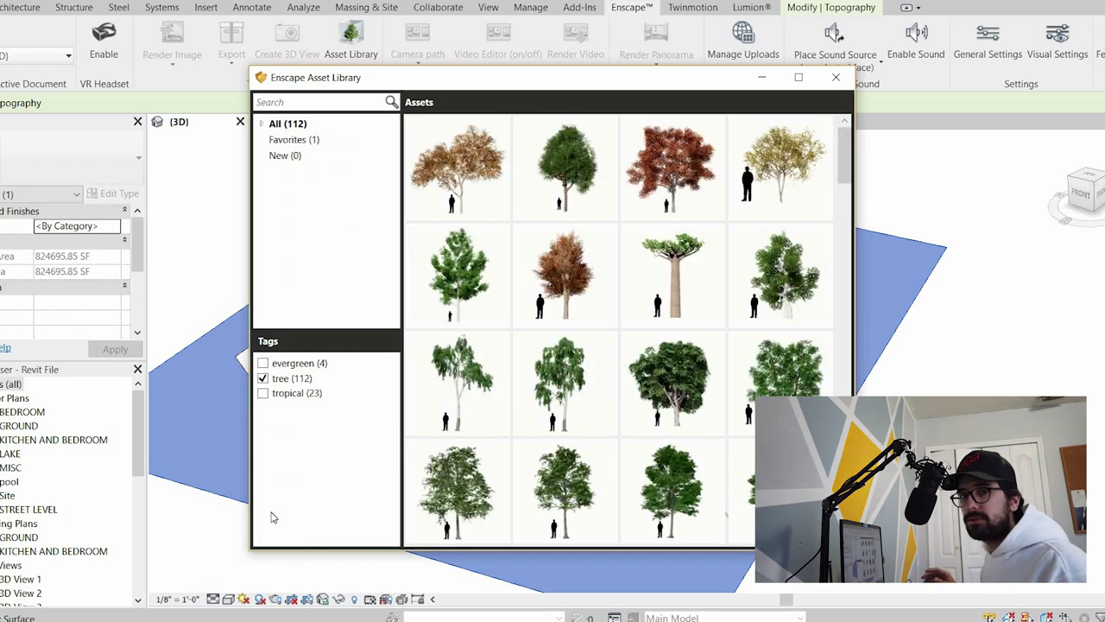
{"action": "scroll", "coordinate": [607, 388], "scroll_direction": "down", "scroll_amount": 5}
{"action": "scroll", "coordinate": [613, 387], "scroll_direction": "down", "scroll_amount": 10}
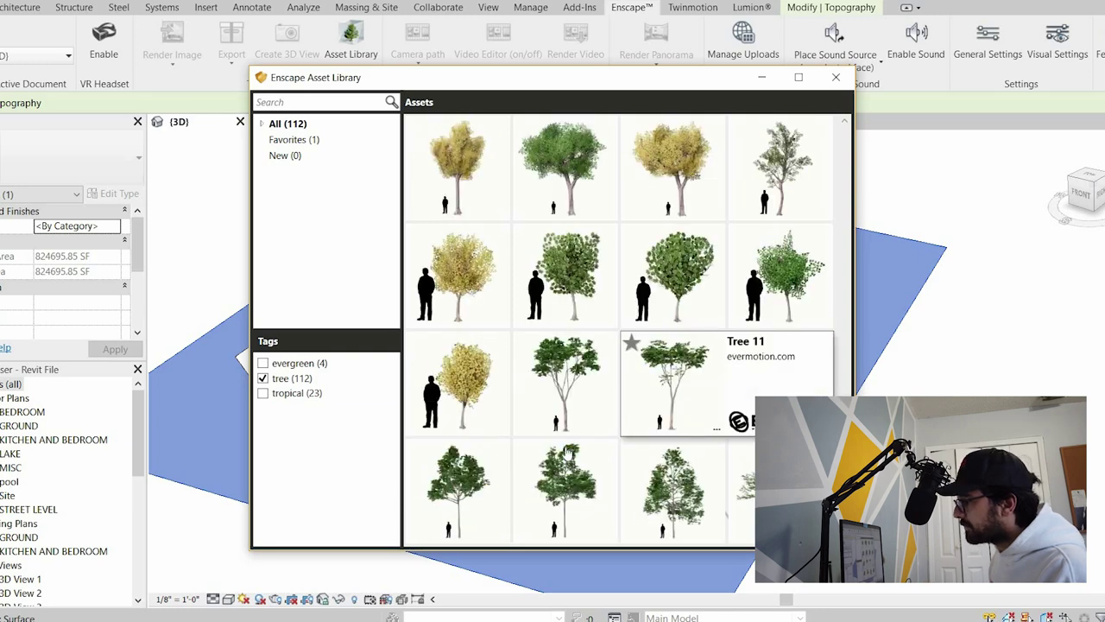
{"action": "left_click", "coordinate": [477, 355]}
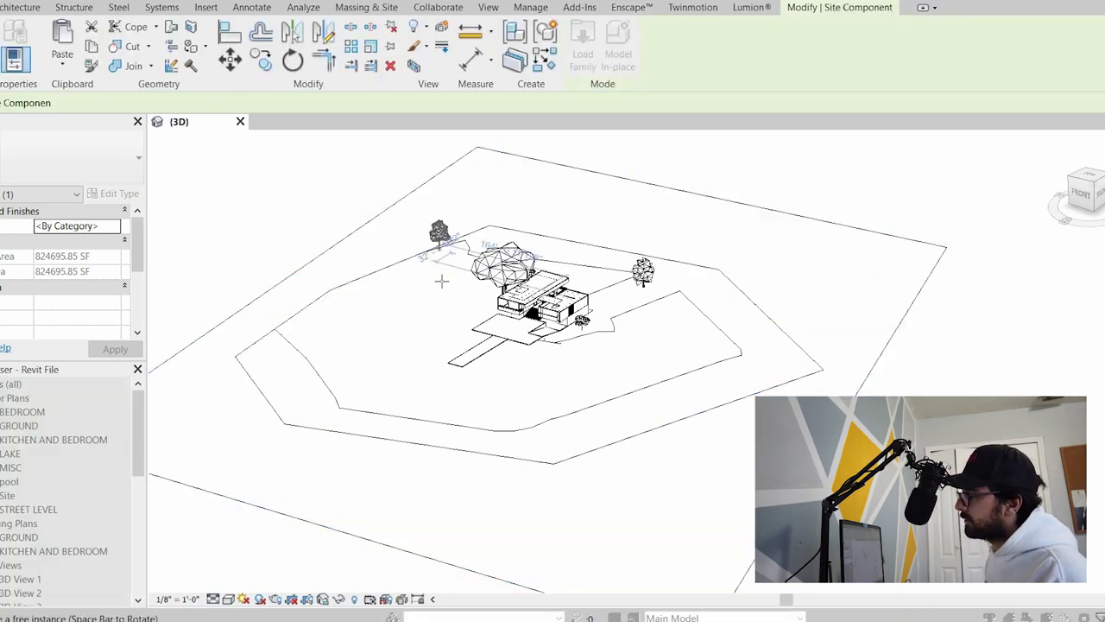
Step: Place four Tree 14 assets on the site behind and beside the house in the 3D view
{"action": "left_click", "coordinate": [434, 283]}
{"action": "left_click", "coordinate": [382, 276]}
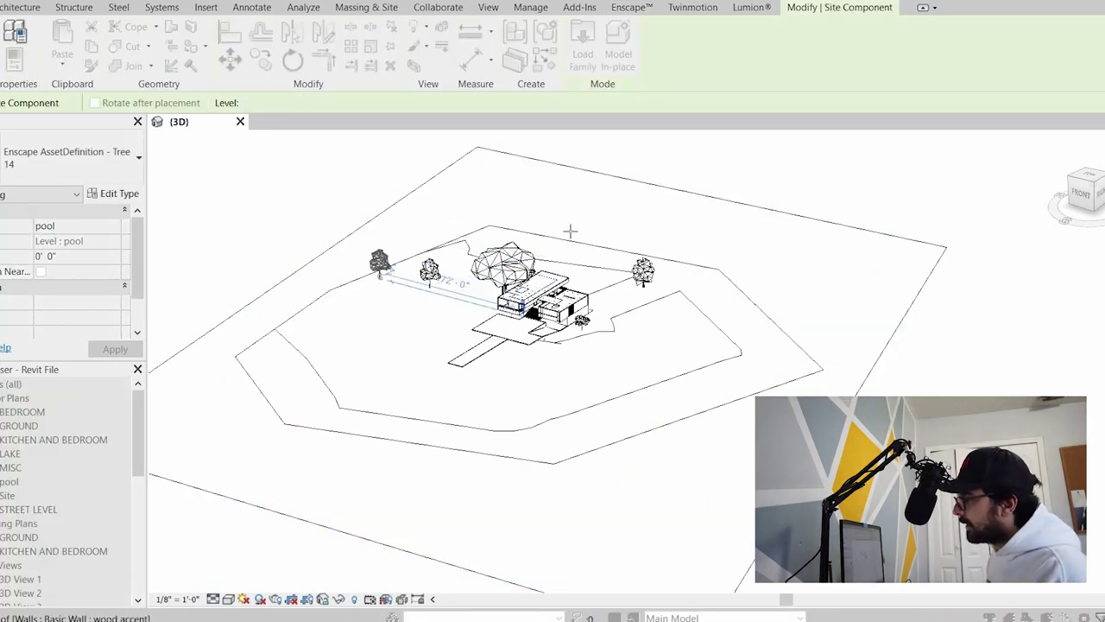
{"action": "left_click", "coordinate": [447, 207]}
{"action": "left_click", "coordinate": [571, 229]}
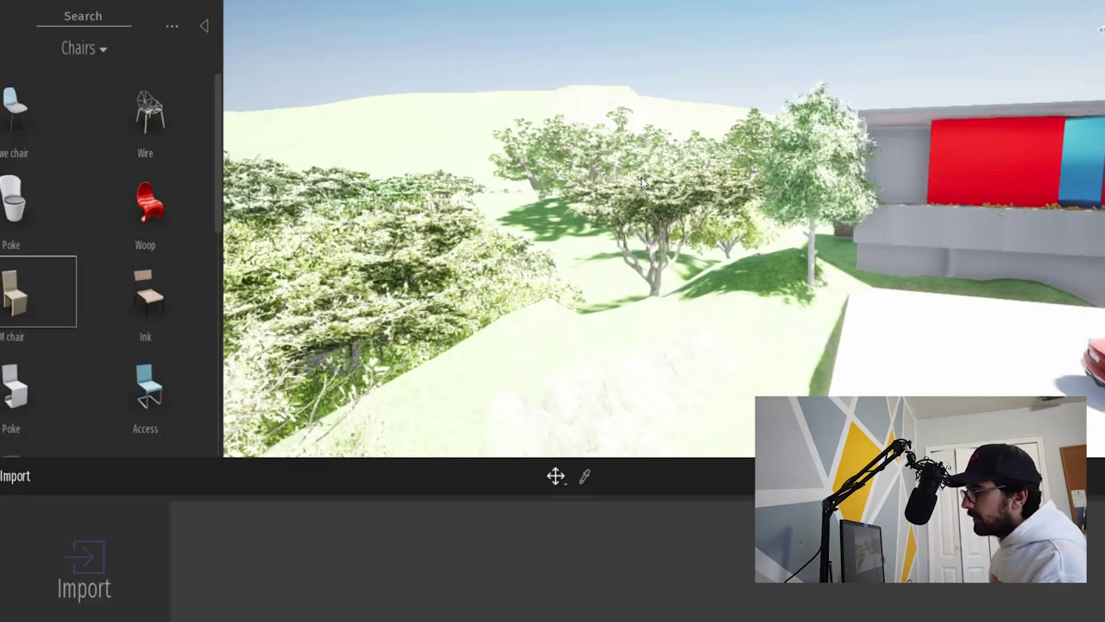
Step: In Twinmotion, sculpt a raised mound in the landscape among the trees with a 10 m brush at 15% intensity
{"action": "key", "text": "w"}
{"action": "key", "text": "e"}
{"action": "mouse_move", "coordinate": [560, 83]}
{"action": "right_mouse_down"}
{"action": "mouse_move", "coordinate": [561, 285]}
{"action": "mouse_move", "coordinate": [630, 285]}
{"action": "mouse_move", "coordinate": [552, 292]}
{"action": "right_mouse_up"}
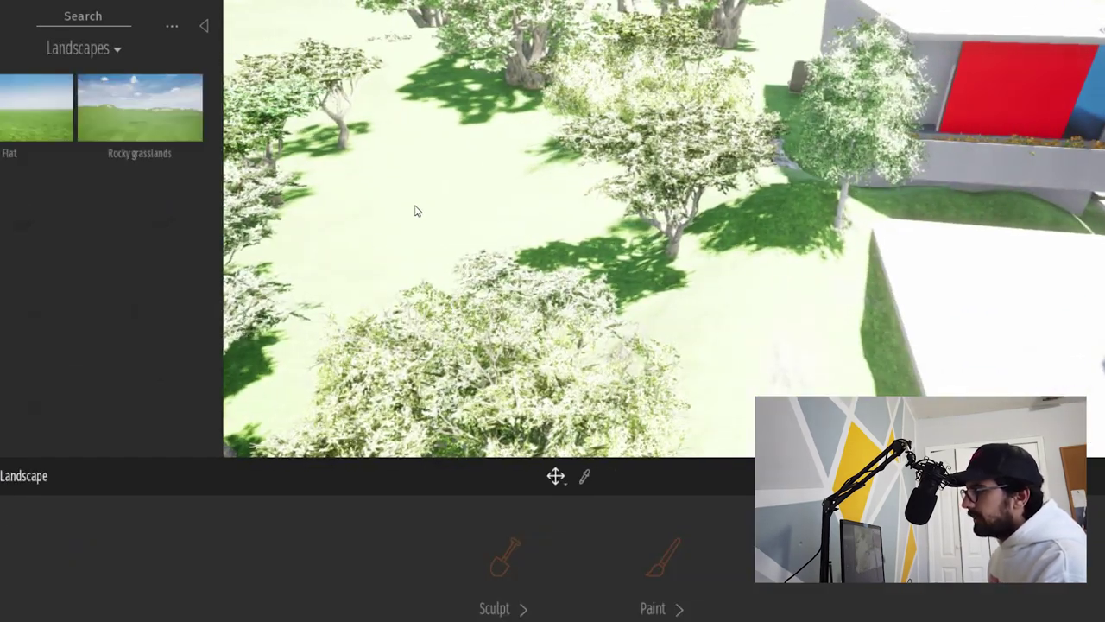
{"action": "left_click", "coordinate": [505, 556]}
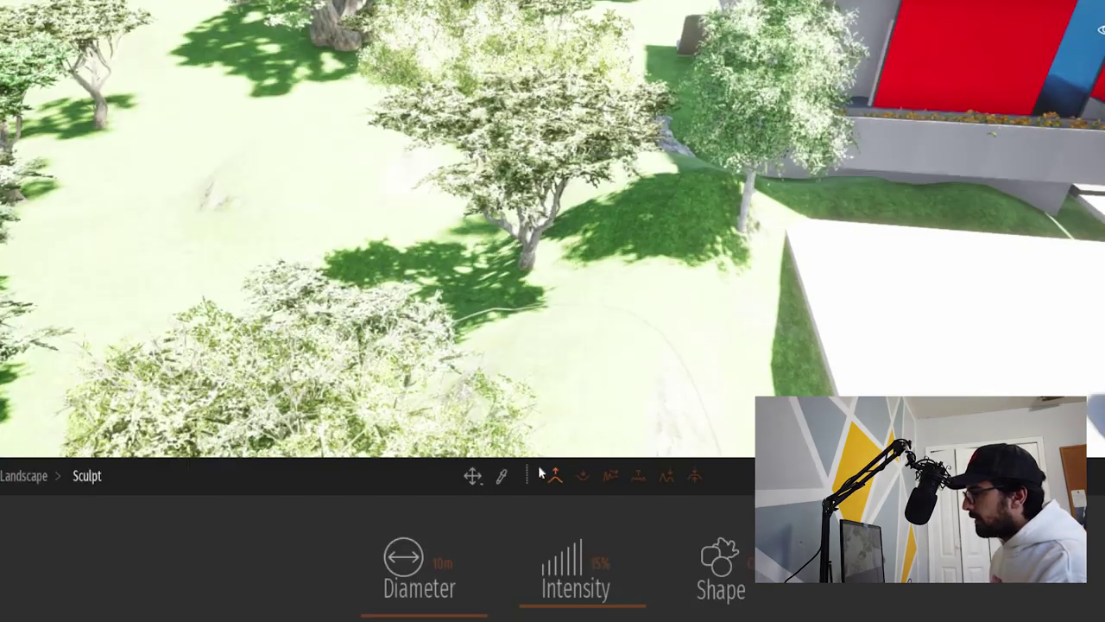
{"action": "left_click_drag", "start_coordinate": [278, 239], "coordinate": [285, 190]}
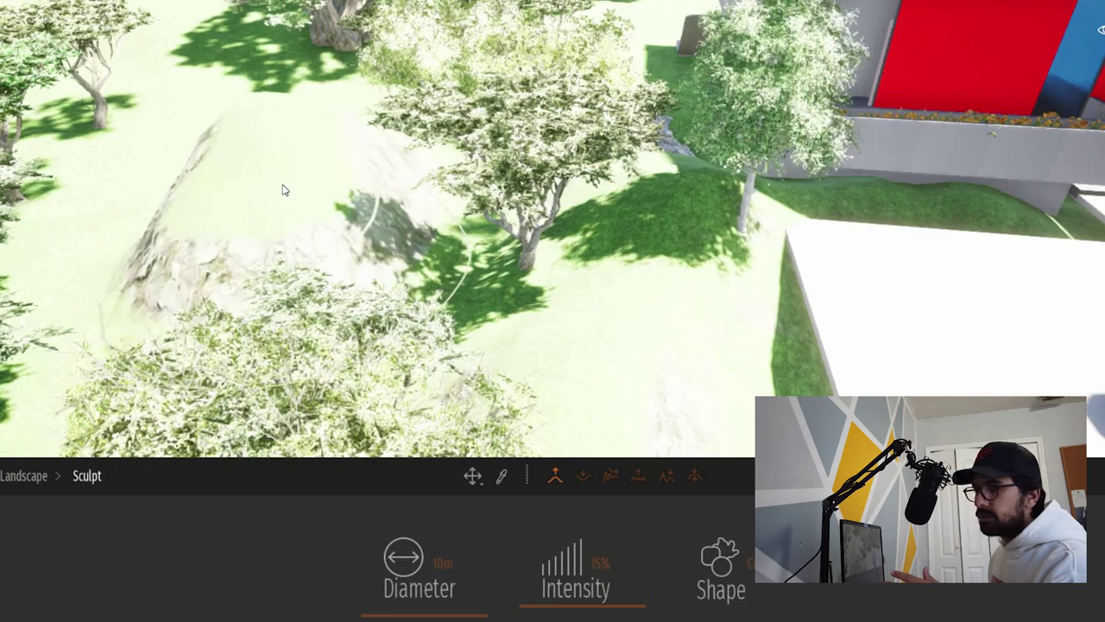
Step: Lower the terrain across the mound with the sculpt tool and set the brush diameter to 86 m
{"action": "left_click", "coordinate": [582, 476]}
{"action": "mouse_move", "coordinate": [216, 151]}
{"action": "left_mouse_down"}
{"action": "mouse_move", "coordinate": [213, 140]}
{"action": "mouse_move", "coordinate": [389, 194]}
{"action": "left_mouse_up"}
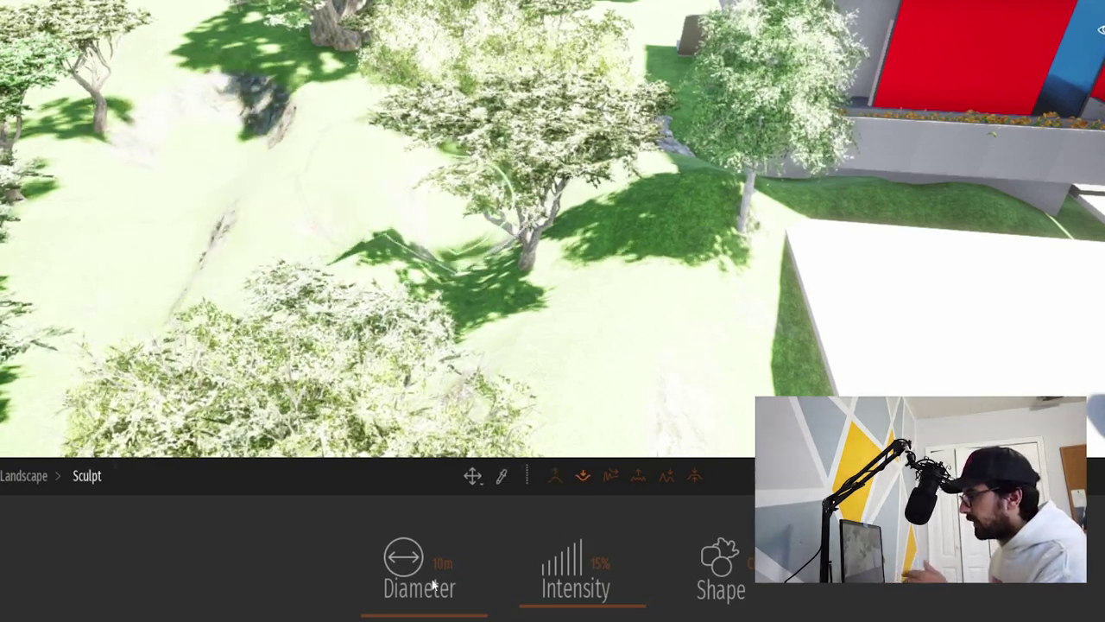
{"action": "left_click_drag", "start_coordinate": [429, 565], "coordinate": [386, 240]}
{"action": "scroll", "coordinate": [386, 240], "scroll_direction": "down", "scroll_amount": 5}
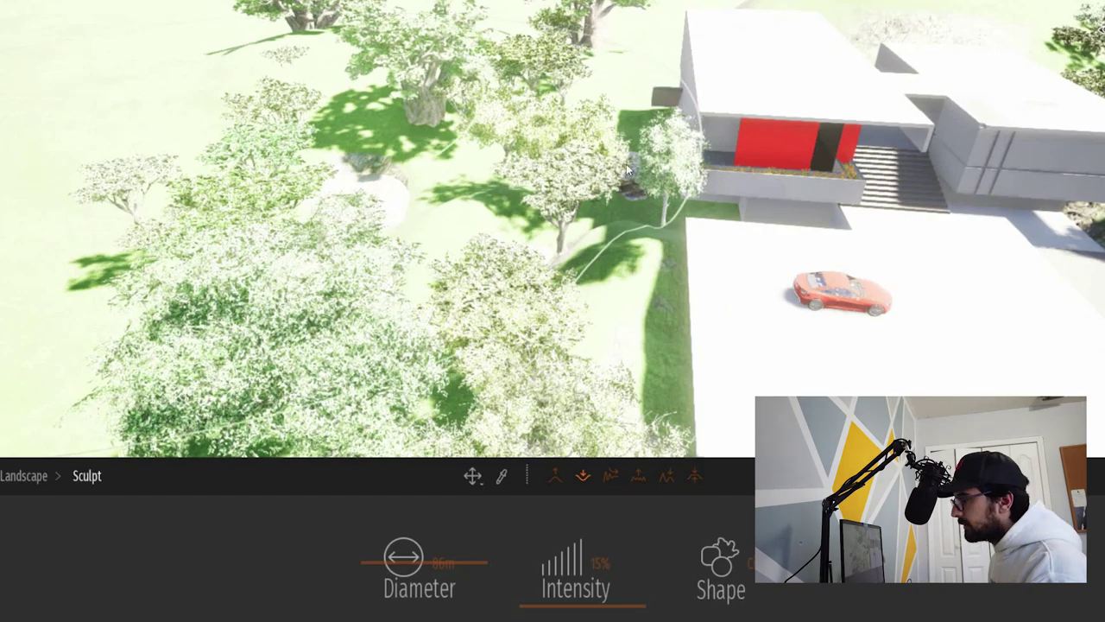
{"action": "right_click_drag", "start_coordinate": [607, 169], "coordinate": [604, 124]}
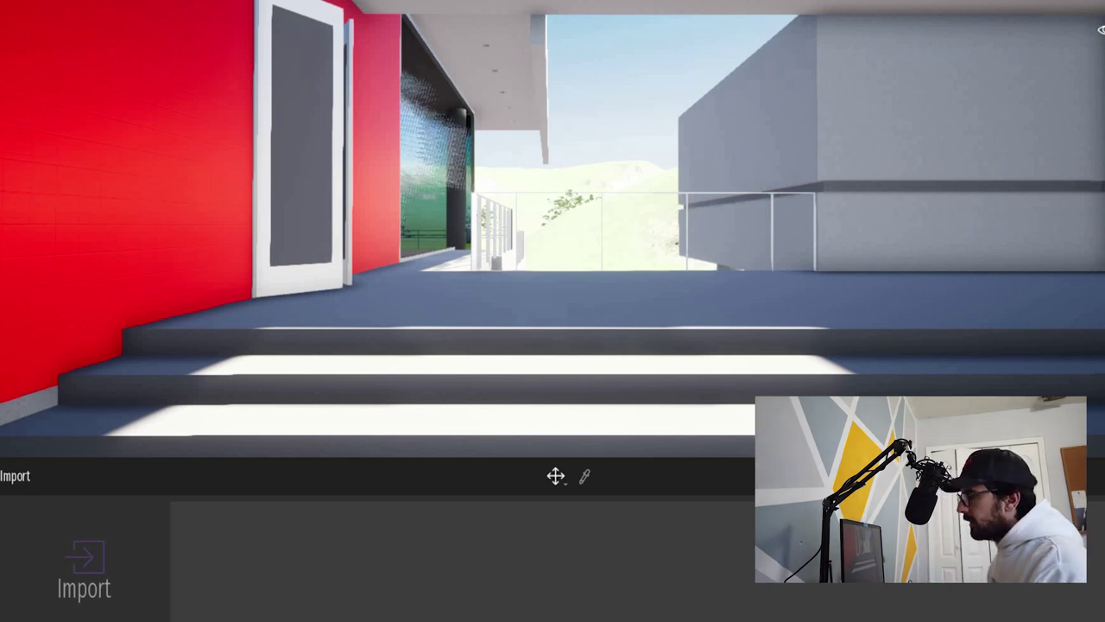
Step: Walk from the entrance stairs into the house and view the kitchen island, figures and wall art
{"action": "key", "text": "w"}
{"action": "right_click_drag", "start_coordinate": [647, 213], "coordinate": [481, 198]}
{"action": "key", "text": "w"}
{"action": "key", "text": "e"}
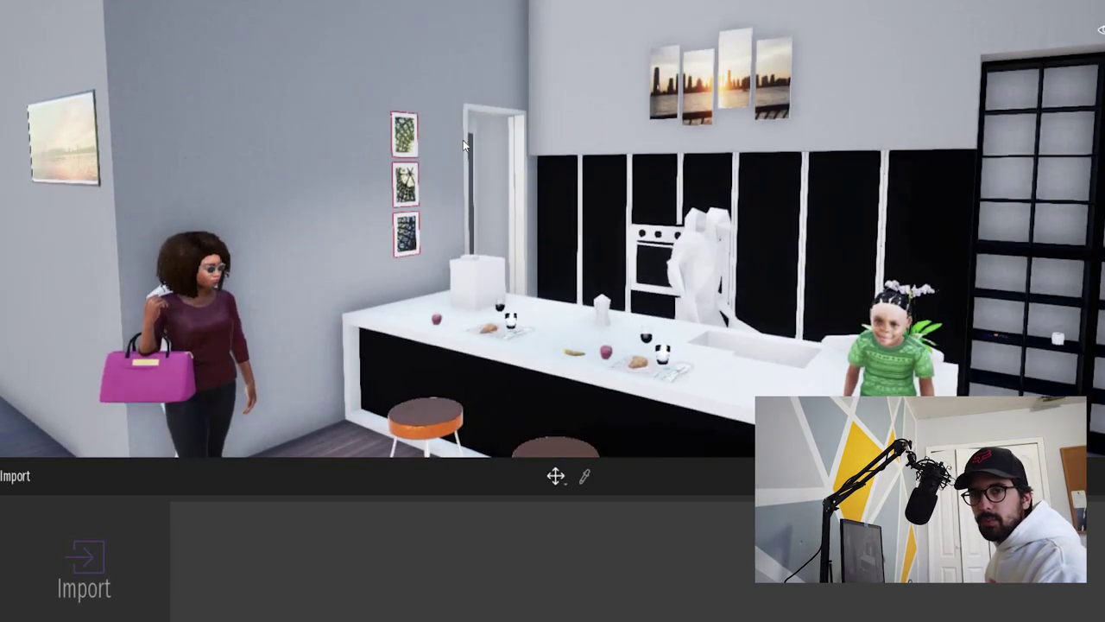
Step: Place the beige high-backed chair from the living room chairs library on the wood floor beside the kitchen island
{"action": "key", "text": "d"}
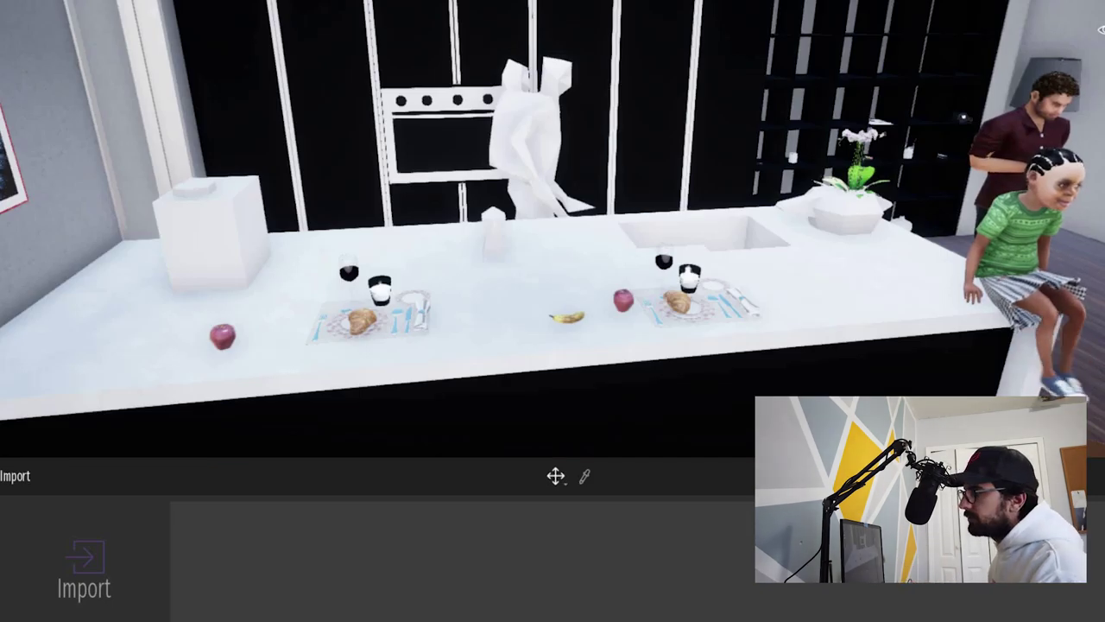
{"action": "left_click", "coordinate": [1, 25]}
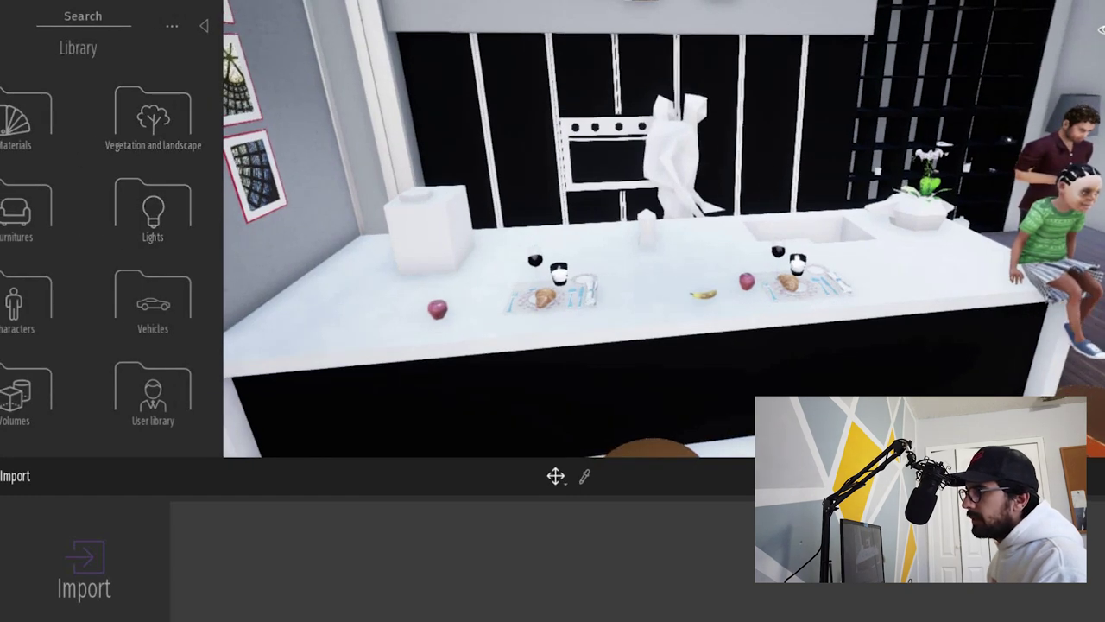
{"action": "left_click", "coordinate": [26, 209]}
{"action": "left_click", "coordinate": [12, 141]}
{"action": "left_click", "coordinate": [16, 140]}
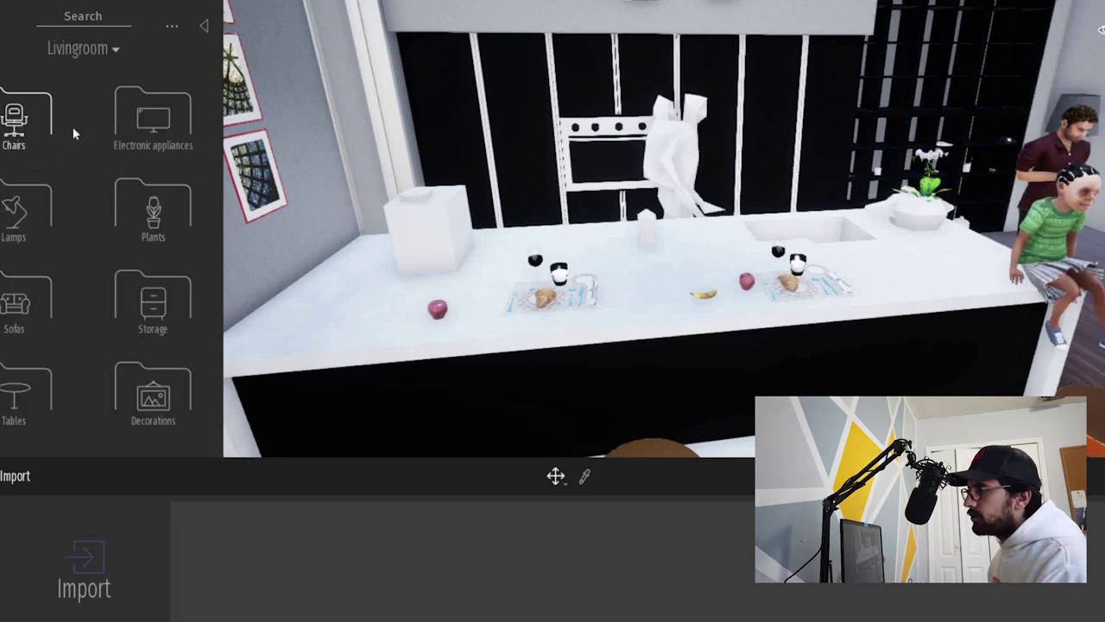
{"action": "left_click", "coordinate": [73, 134]}
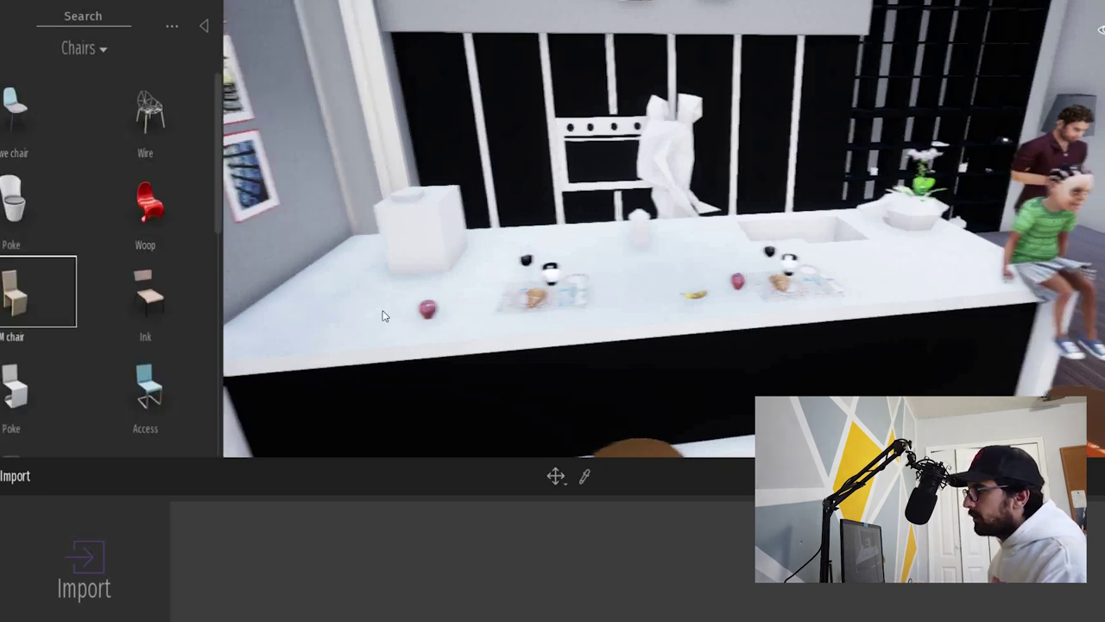
{"action": "key", "text": "d"}
{"action": "key", "text": "s"}
{"action": "key", "text": "w"}
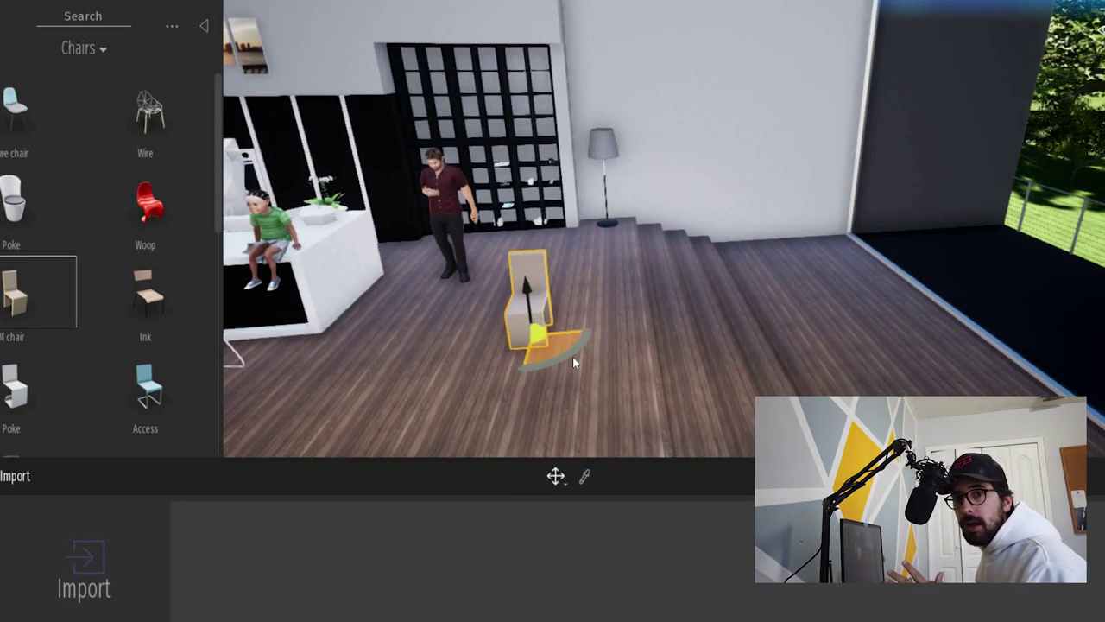
Step: Rotate the placed chair about 85° and move it across the floor towards the floor lamp
{"action": "left_click_drag", "start_coordinate": [572, 349], "coordinate": [536, 310]}
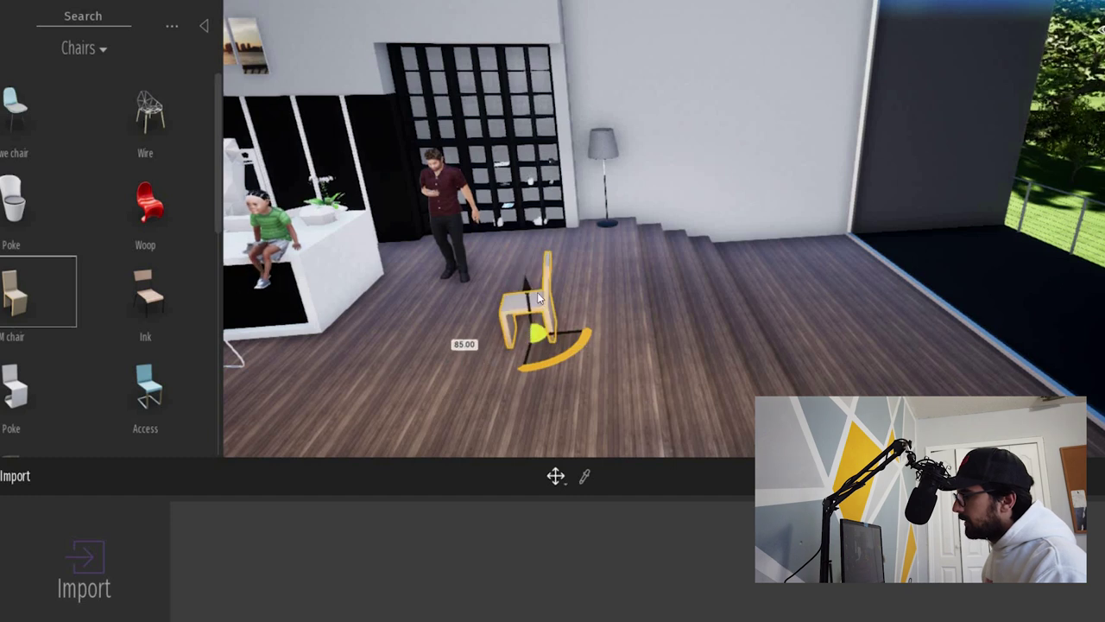
{"action": "left_click_drag", "start_coordinate": [536, 330], "coordinate": [564, 275]}
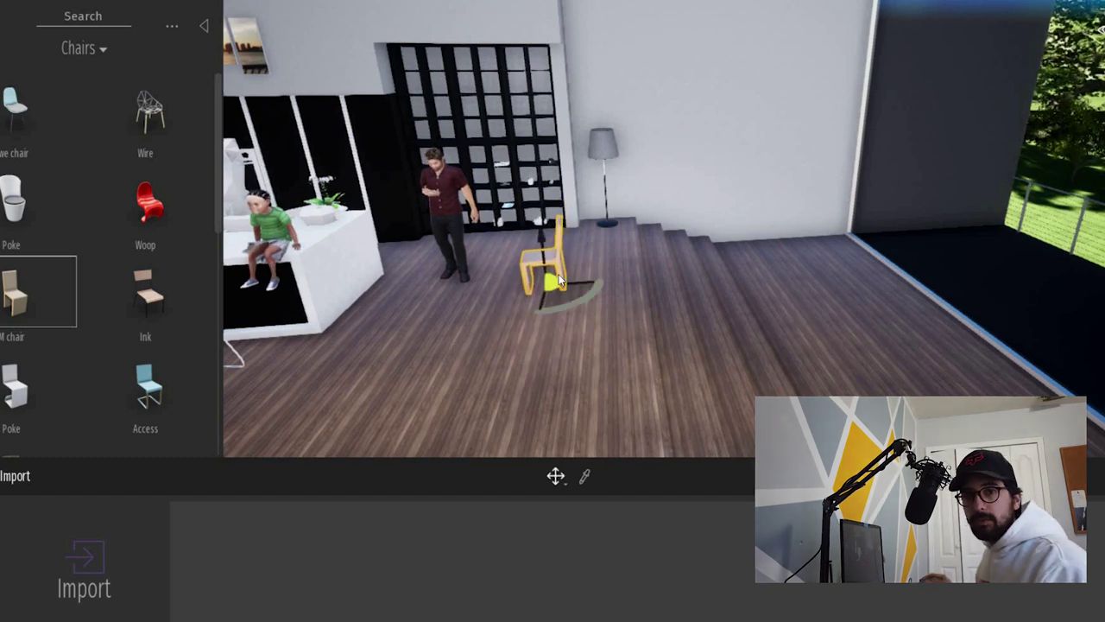
{"action": "middle_click_drag", "start_coordinate": [608, 238], "coordinate": [608, 275]}
{"action": "right_click_drag", "start_coordinate": [608, 276], "coordinate": [648, 182]}
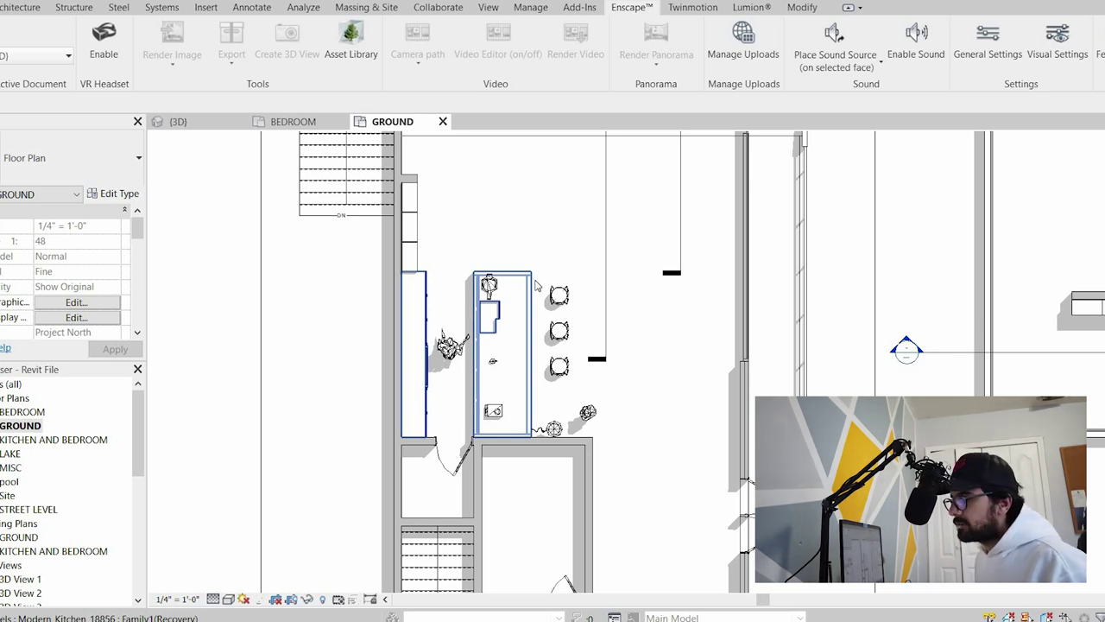
Step: In Revit, extend the section line beside the kitchen stools past the room below the island on the GROUND plan
{"action": "left_click", "coordinate": [623, 442]}
{"action": "scroll", "coordinate": [610, 423], "scroll_direction": "down", "scroll_amount": 2}
{"action": "scroll", "coordinate": [337, 345], "scroll_direction": "up", "scroll_amount": 4}
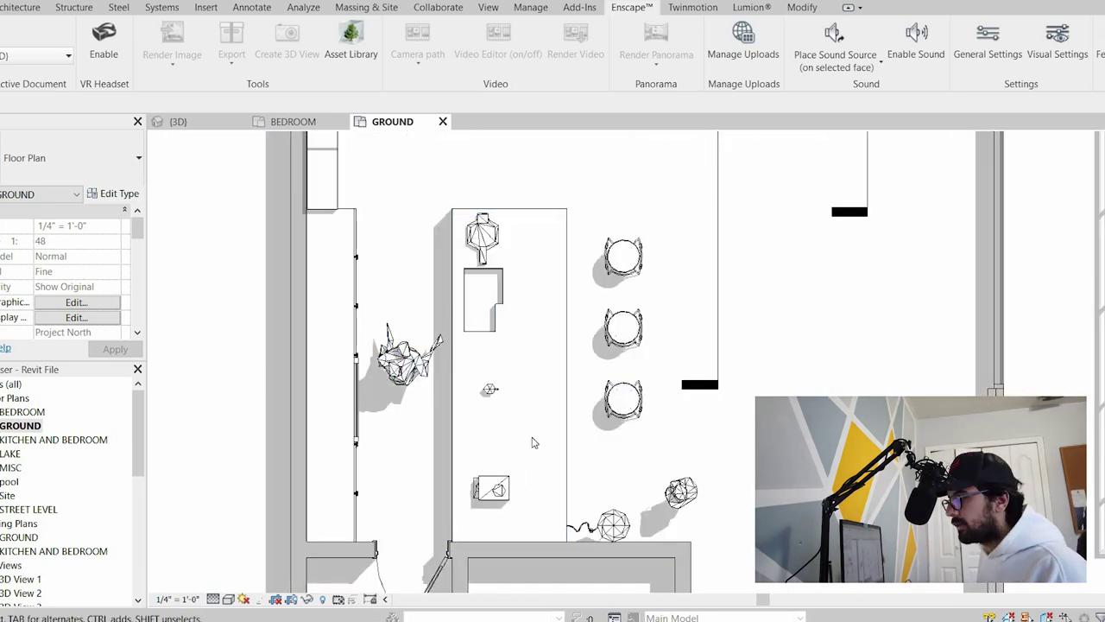
{"action": "scroll", "coordinate": [533, 442], "scroll_direction": "down", "scroll_amount": 4}
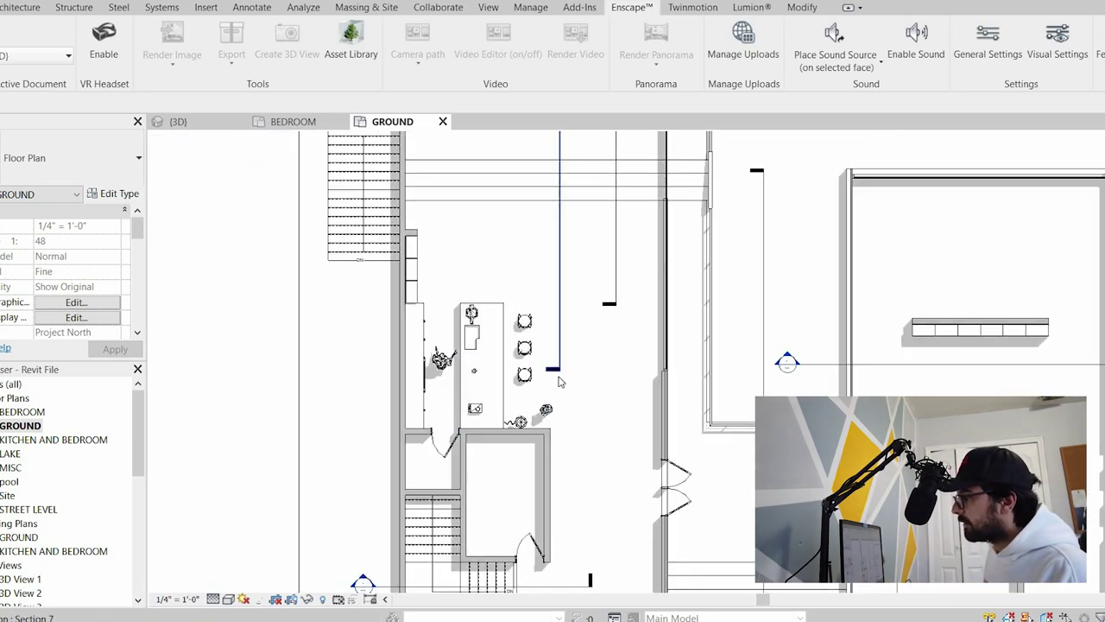
{"action": "left_click", "coordinate": [556, 371]}
{"action": "left_click_drag", "start_coordinate": [557, 477], "coordinate": [559, 484]}
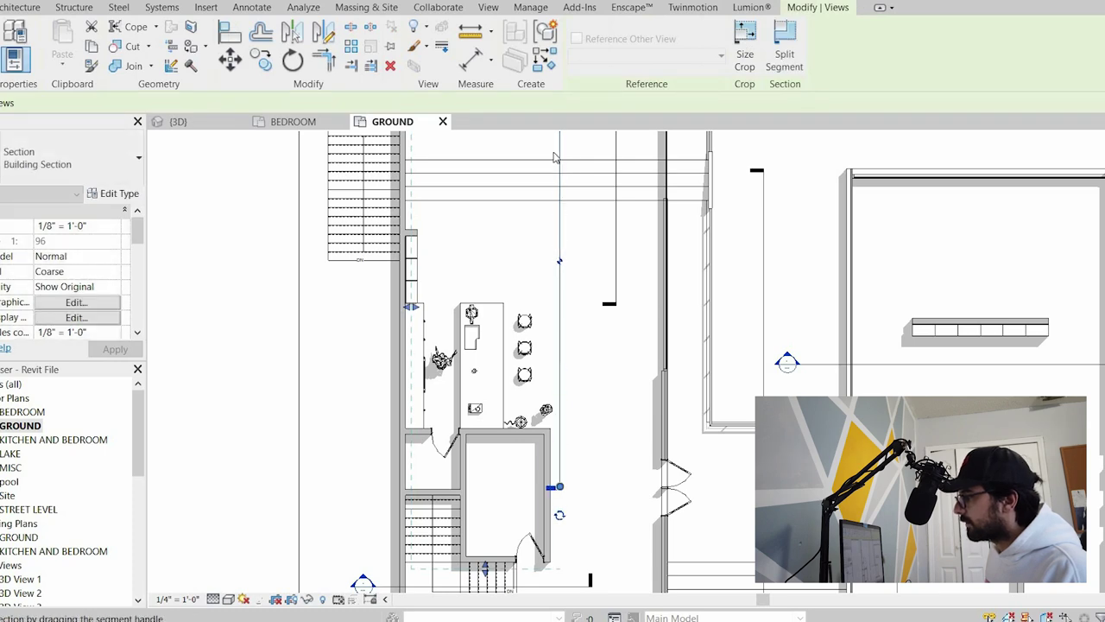
Step: Open the kitchen section view from its section head and examine the island, stools and figures
{"action": "scroll", "coordinate": [546, 471], "scroll_direction": "down", "scroll_amount": 2}
{"action": "scroll", "coordinate": [558, 152], "scroll_direction": "down", "scroll_amount": 2}
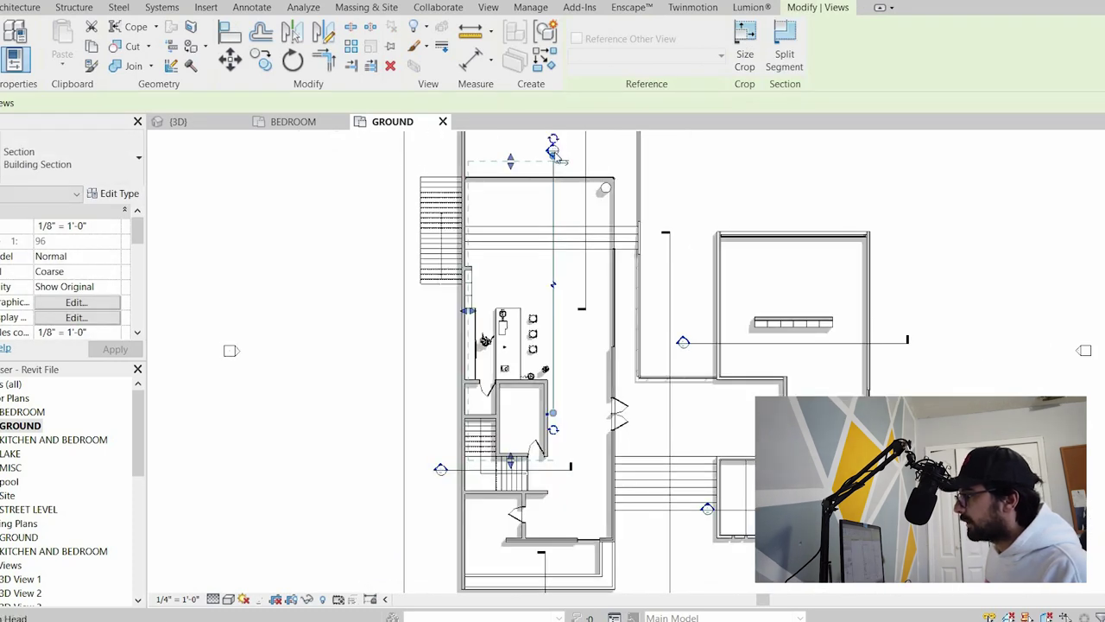
{"action": "double_click", "coordinate": [554, 150]}
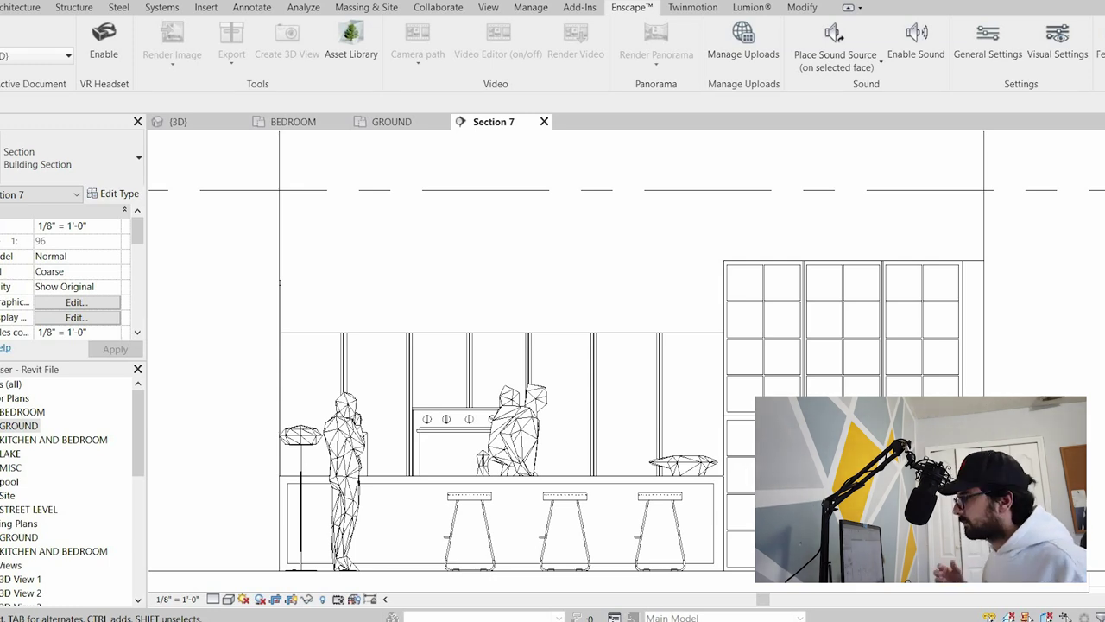
{"action": "middle_click_drag", "start_coordinate": [769, 415], "coordinate": [827, 442]}
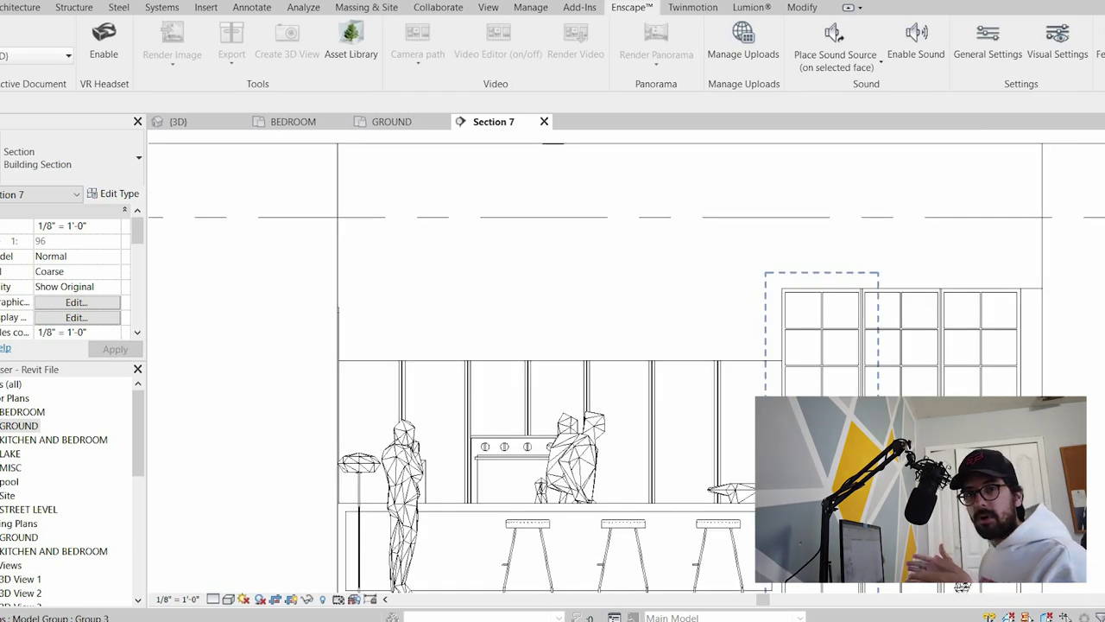
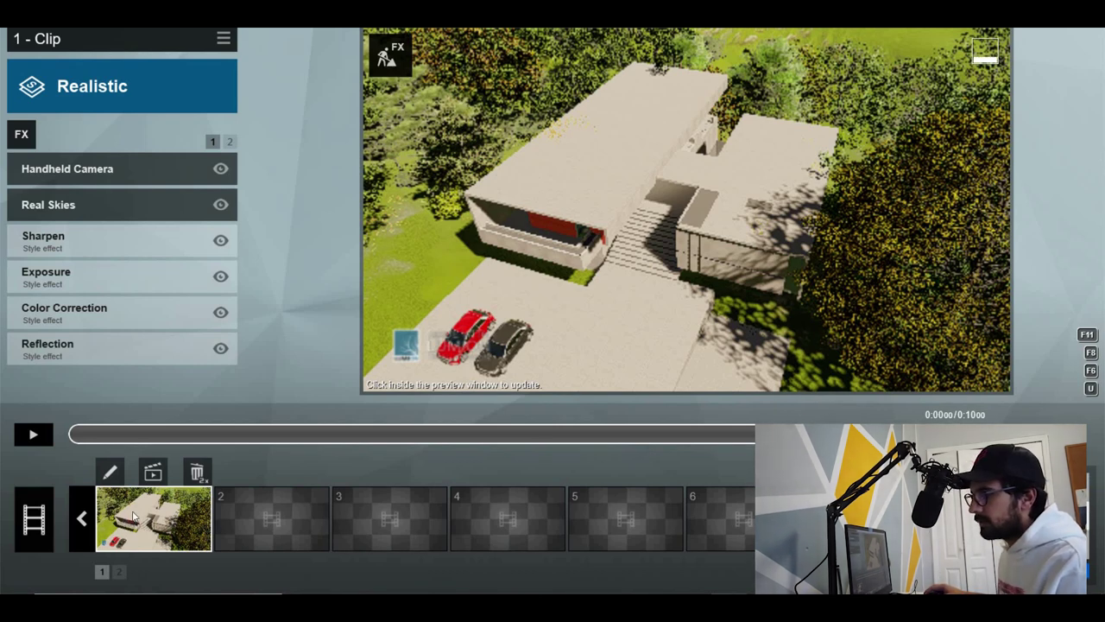
Step: In Lumion, edit the first movie clip and add a camera keyframe facing the entrance stairs from the driveway
{"action": "left_click", "coordinate": [109, 472]}
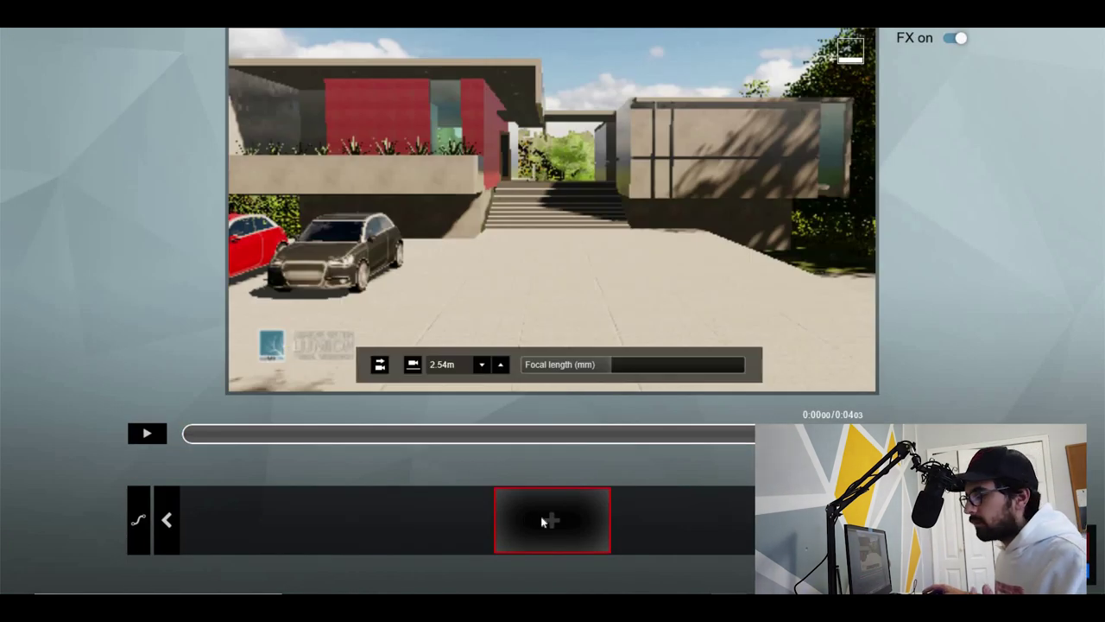
{"action": "right_click_drag", "start_coordinate": [592, 253], "coordinate": [576, 385]}
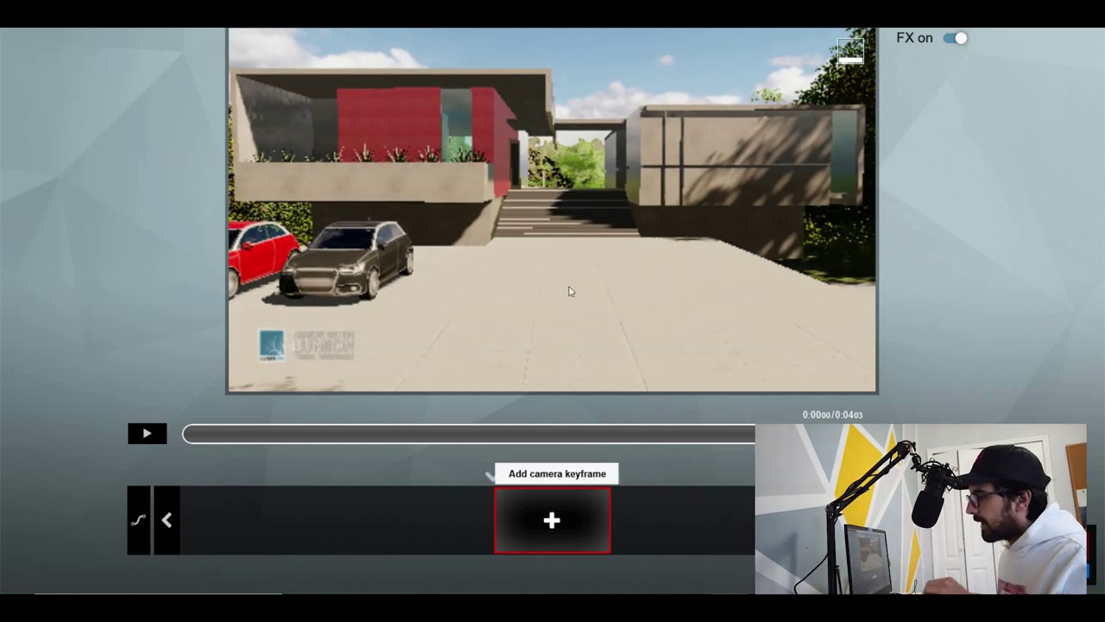
{"action": "left_click", "coordinate": [552, 520]}
Step: Fly the camera up the entrance stairs and add a second keyframe in the passage between the two buildings
{"action": "key", "text": "w"}
{"action": "right_click_drag", "start_coordinate": [569, 291], "coordinate": [567, 259]}
{"action": "key", "text": "w"}
{"action": "key", "text": "q"}
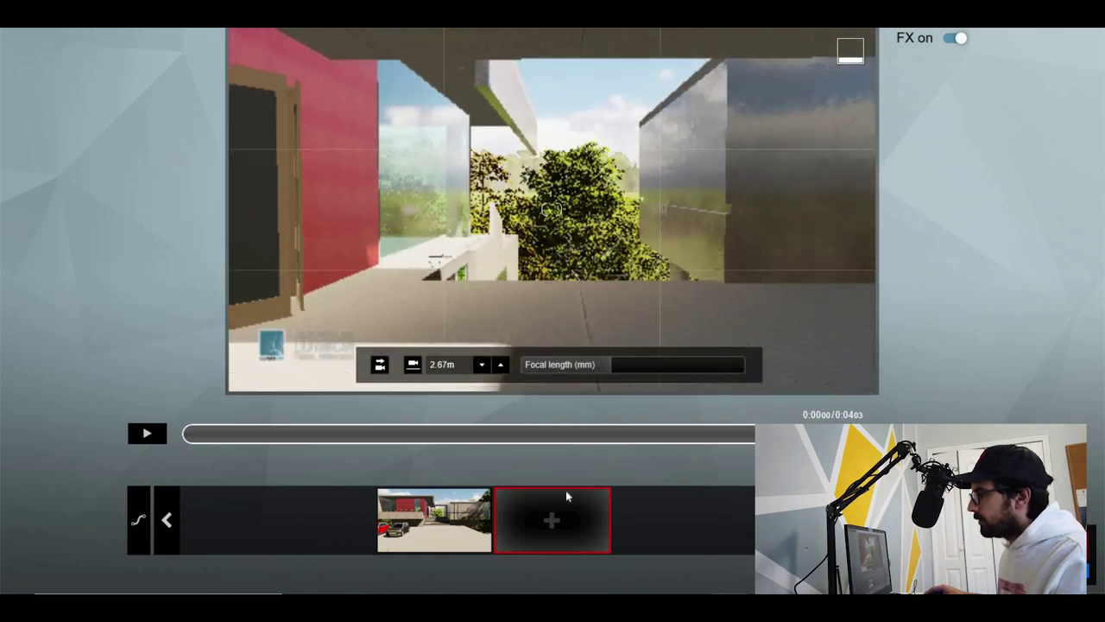
{"action": "key", "text": "w"}
{"action": "left_click", "coordinate": [552, 518]}
Step: Move and turn the camera beyond the stair landing to continue the clip's camera path
{"action": "key", "text": "e"}
{"action": "key", "text": "s"}
{"action": "right_click_drag", "start_coordinate": [656, 201], "coordinate": [509, 177]}
{"action": "key", "text": "w"}
{"action": "key", "text": "e"}
{"action": "key", "text": "q"}
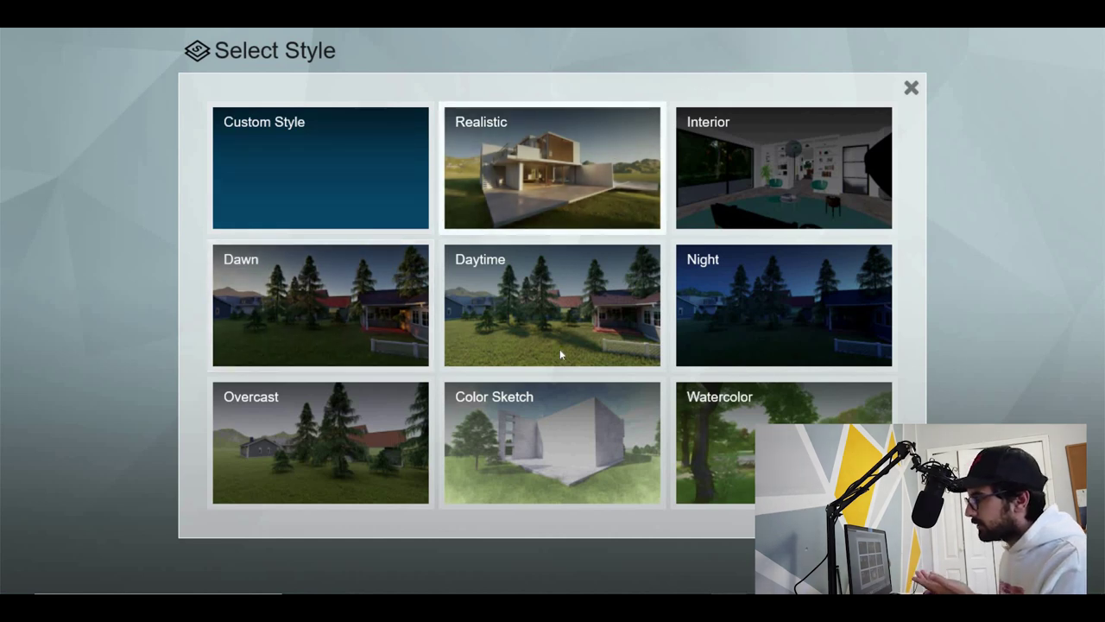
Step: Apply the Watercolor style to the first clip and play its preview
{"action": "left_click", "coordinate": [699, 413]}
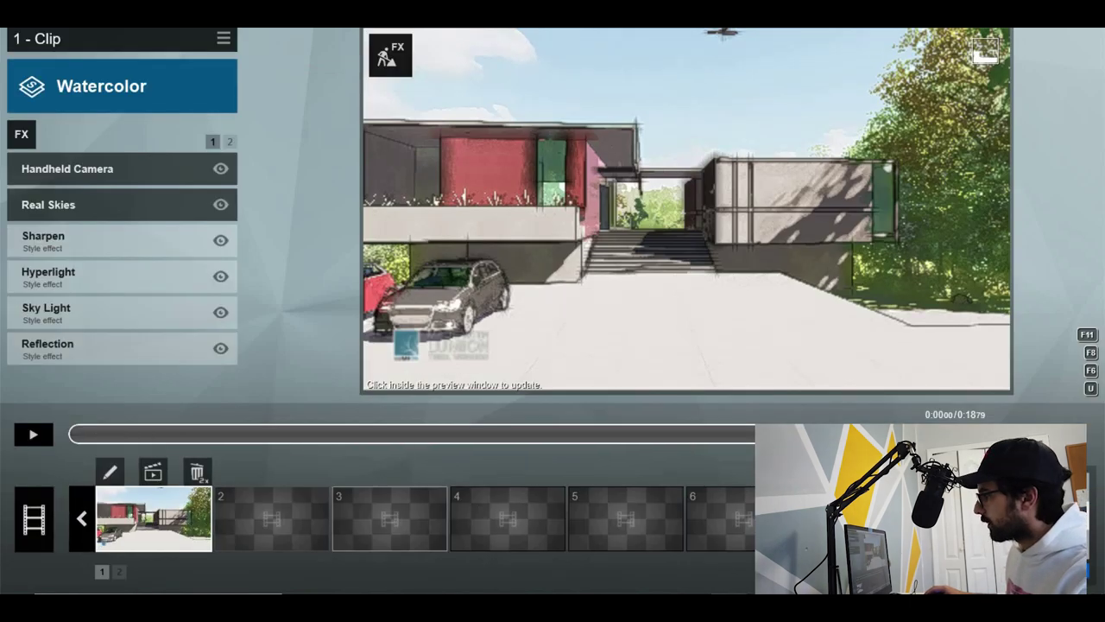
{"action": "left_click", "coordinate": [36, 433]}
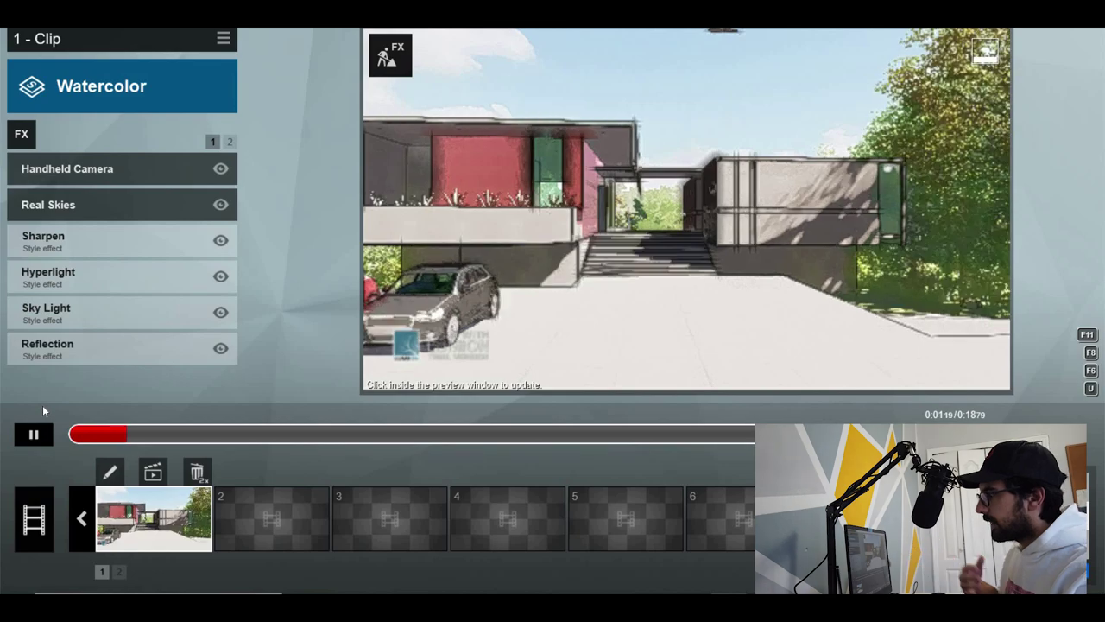